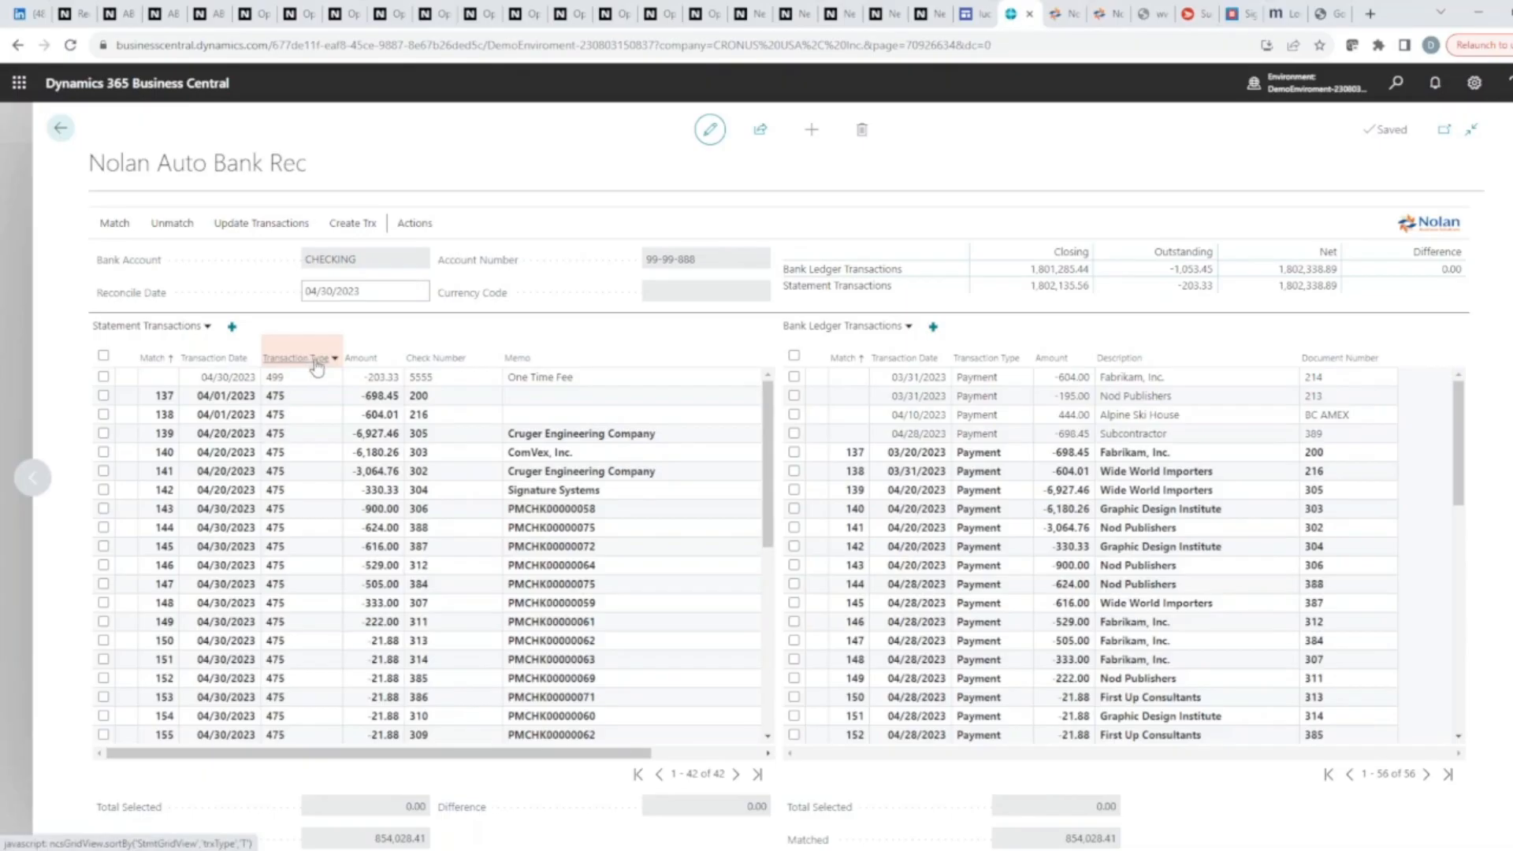
- Sort both the statement transactions and the bank ledger transactions by amount in ascending order
click(397, 358)
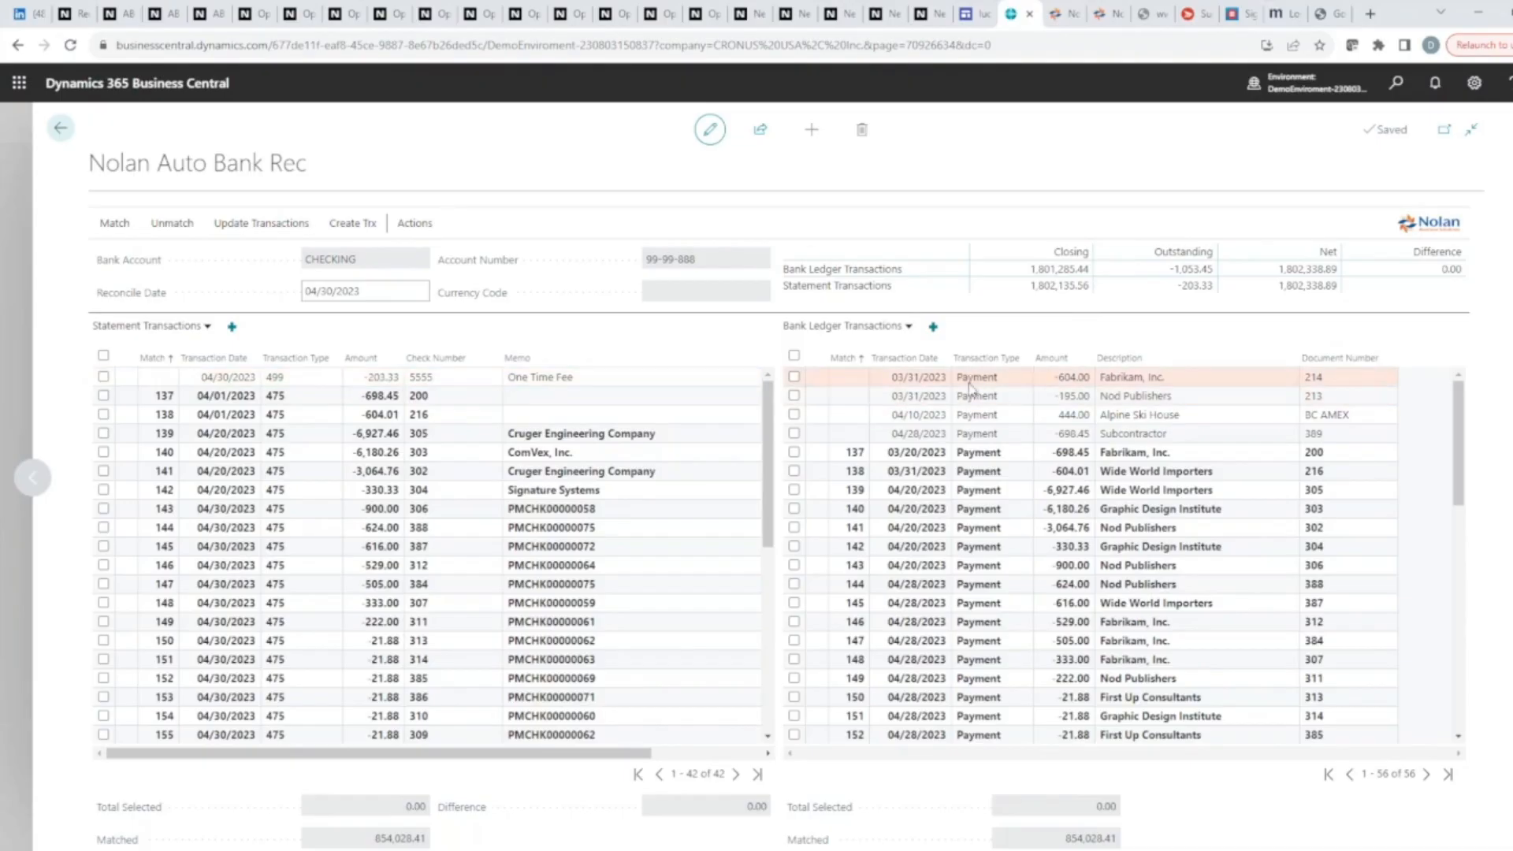
click(1051, 359)
click(1046, 387)
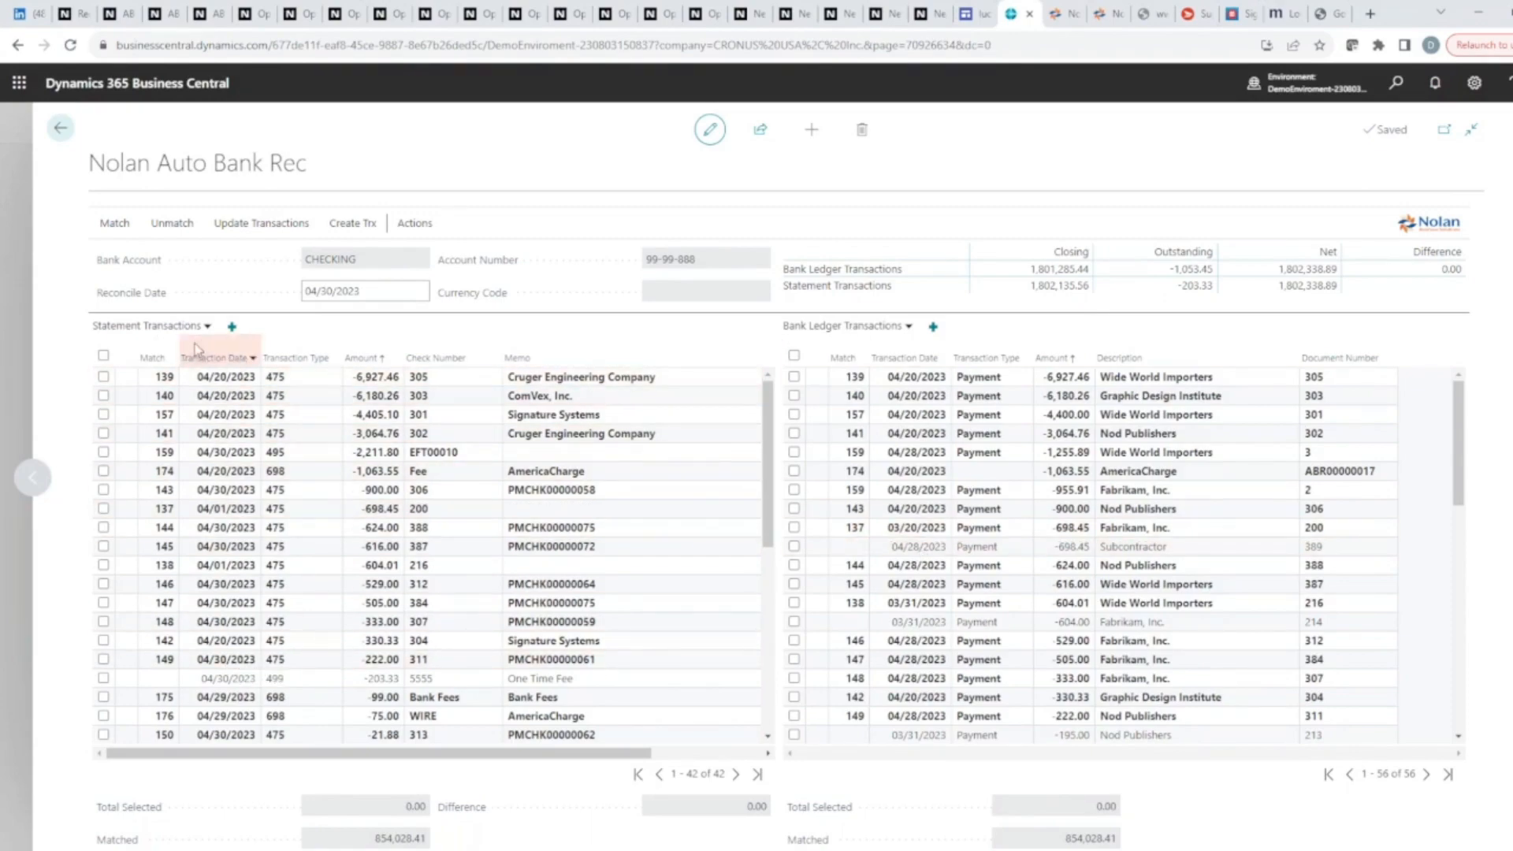
- Filter the reconciliation lists to show only unmatched transactions
click(410, 227)
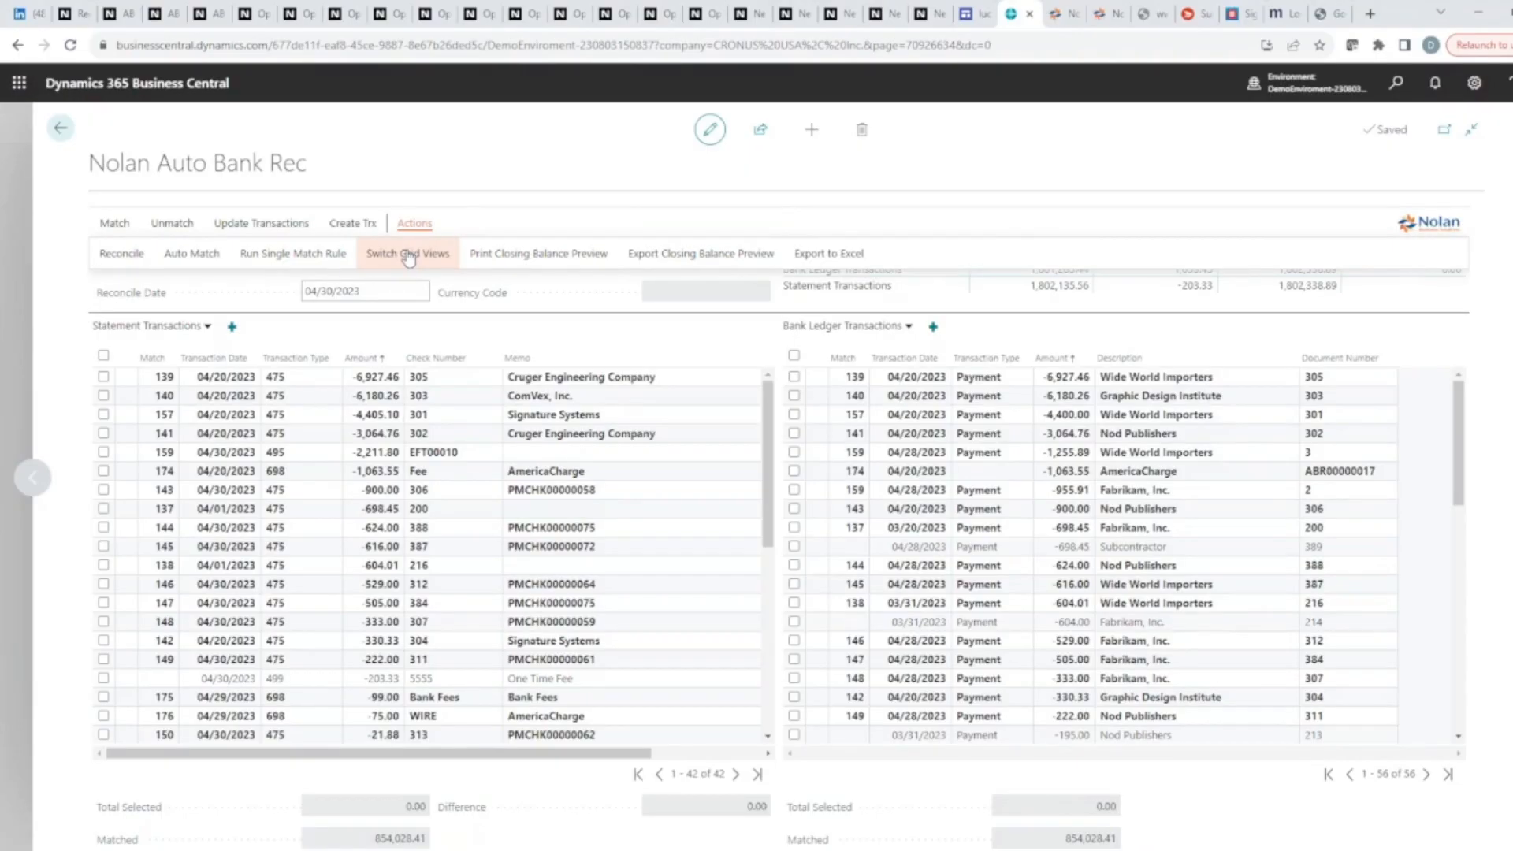
click(208, 327)
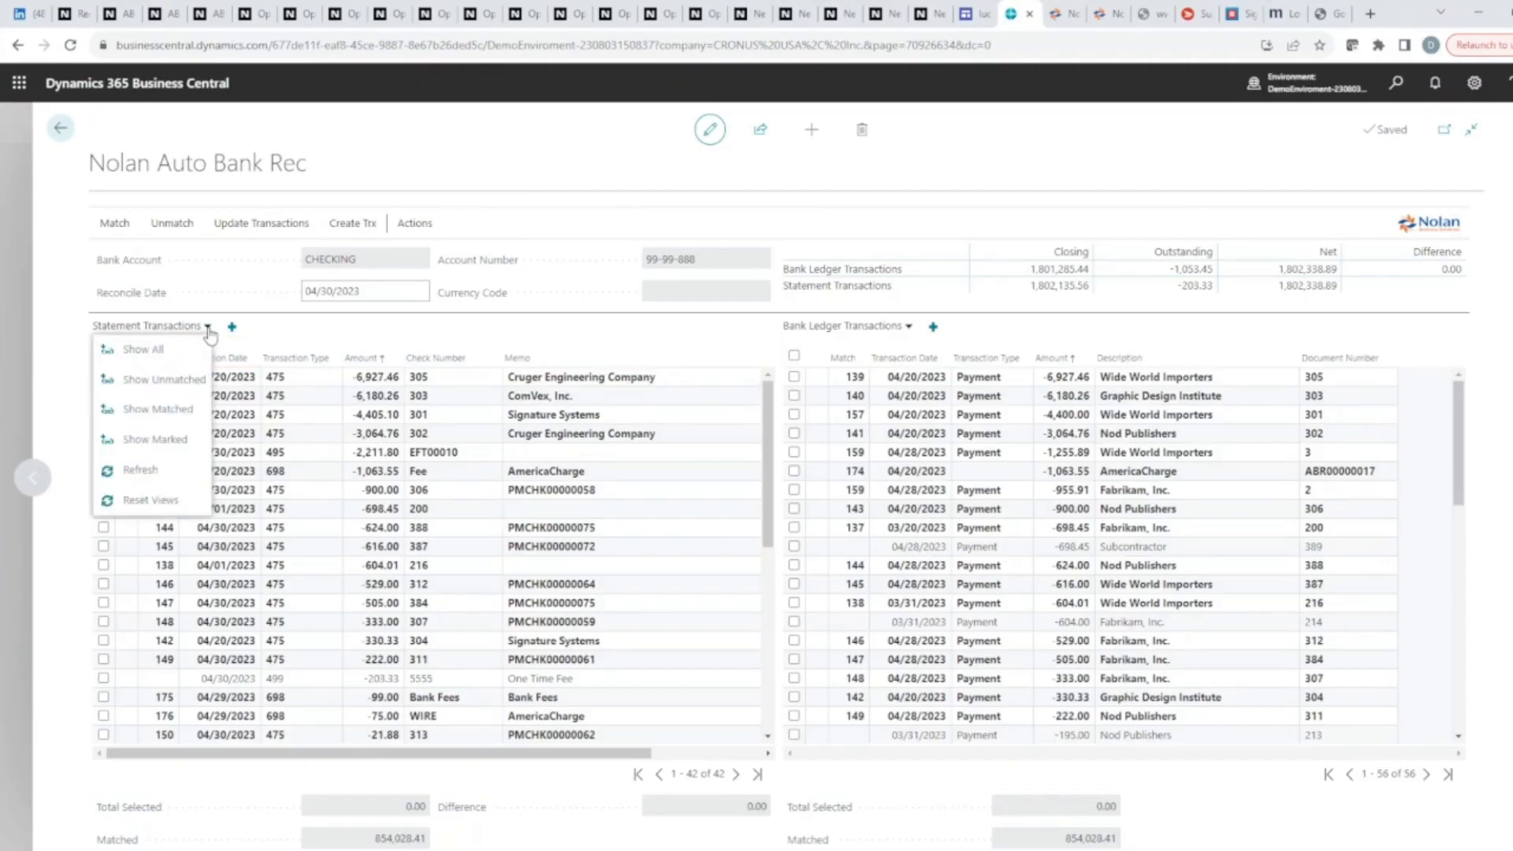
click(151, 388)
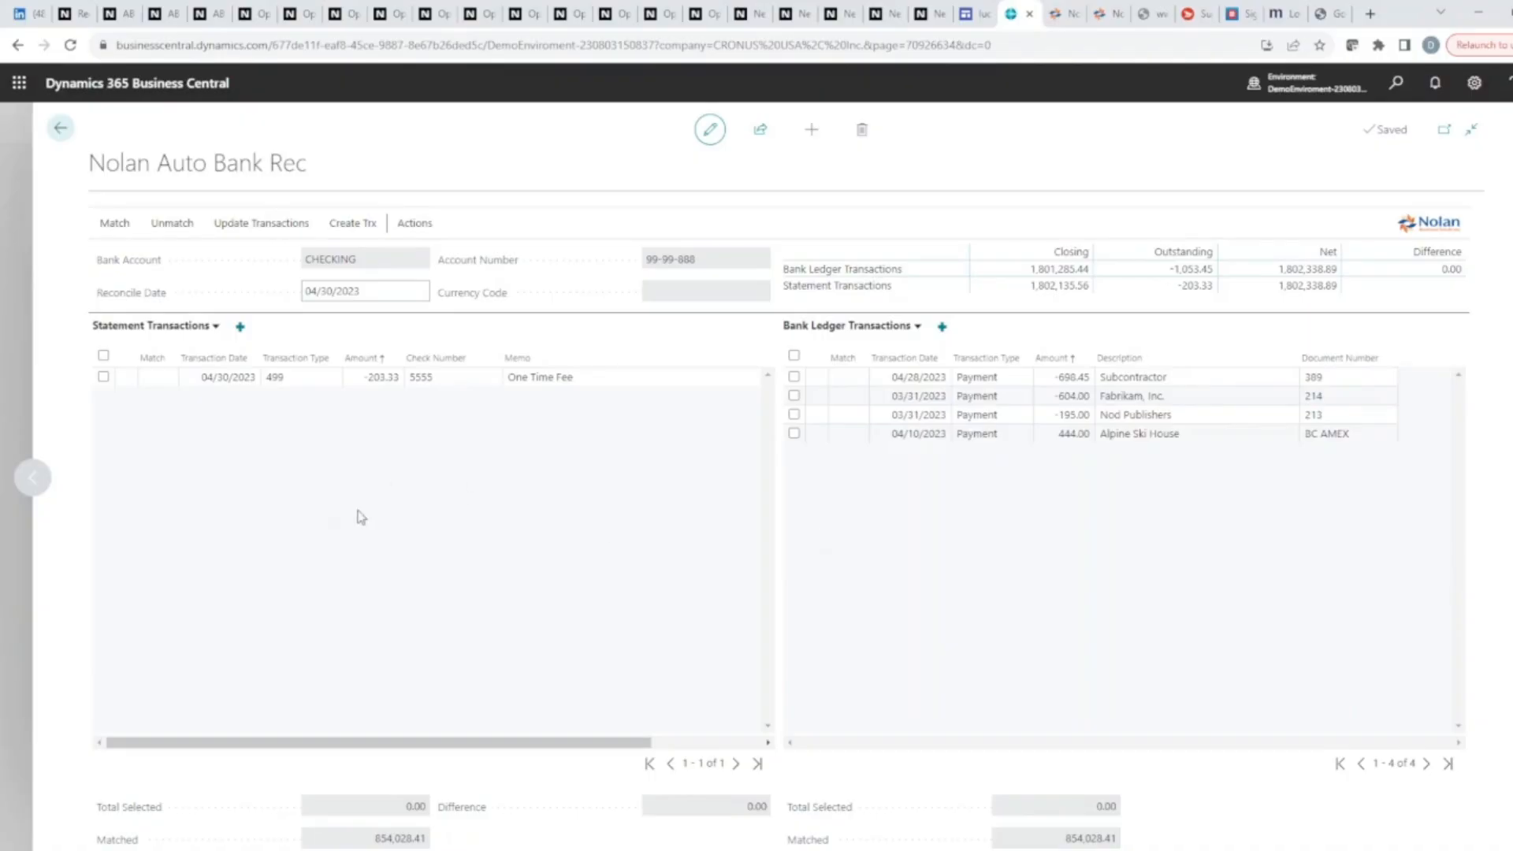
- Review the Create Bank Ledger Transaction form for the One Time Fee statement line, cancel it and deselect the line
click(104, 378)
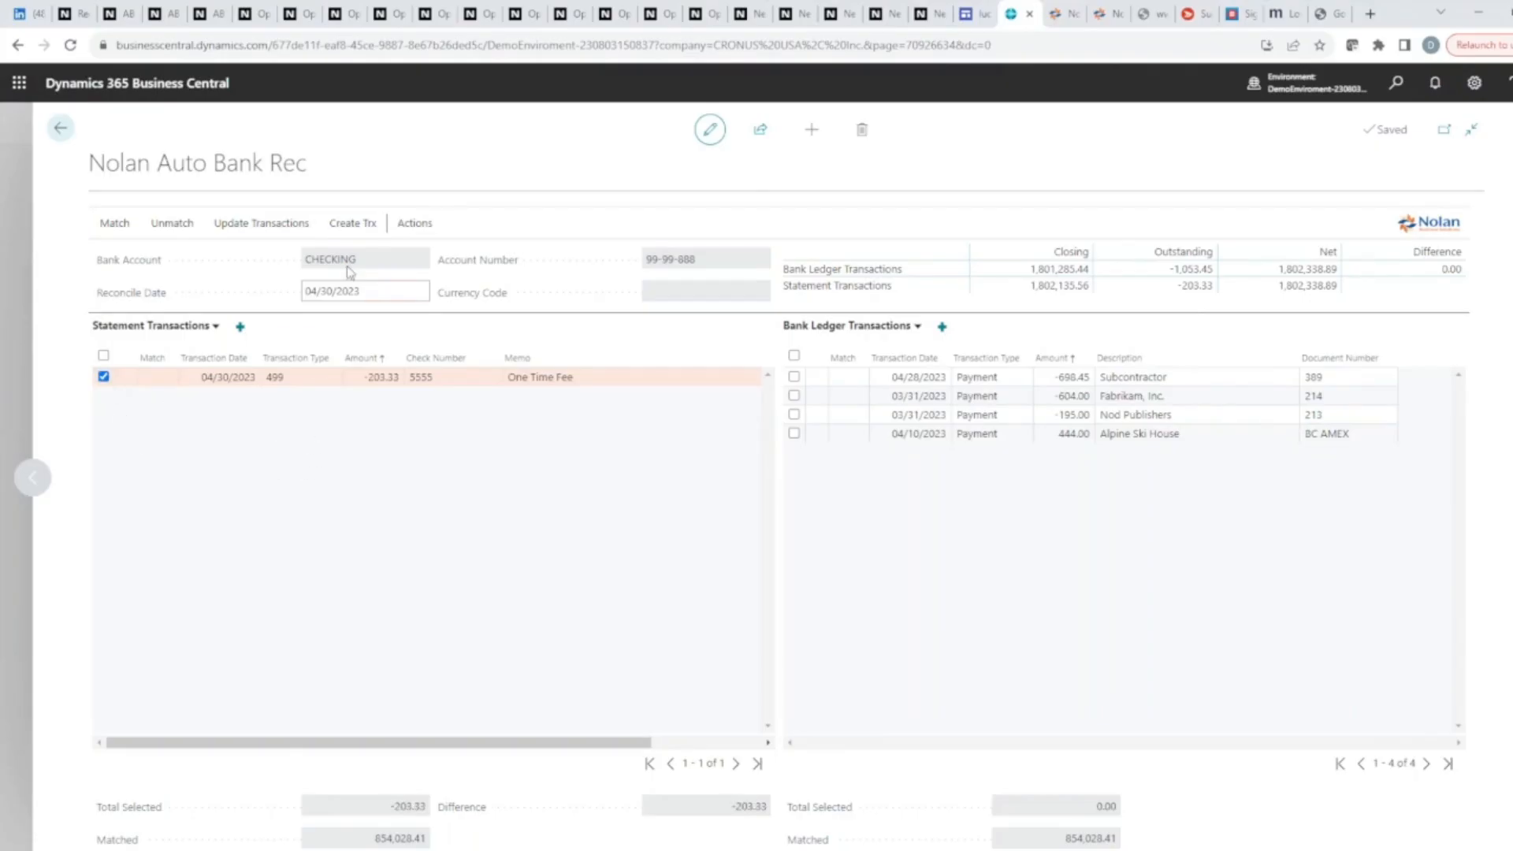
click(355, 226)
drag(706, 377, 638, 307)
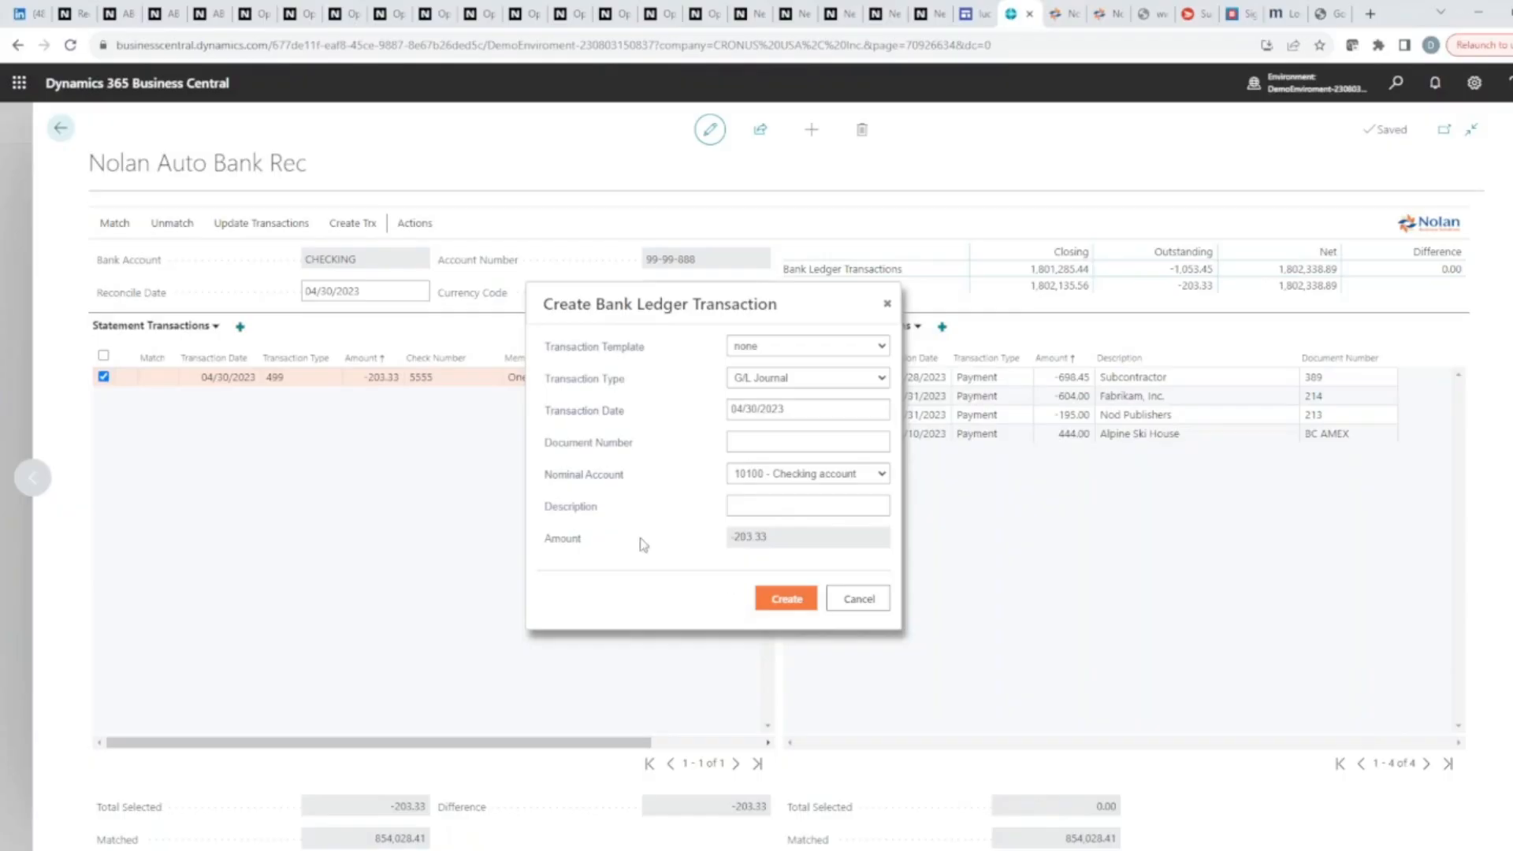
click(861, 600)
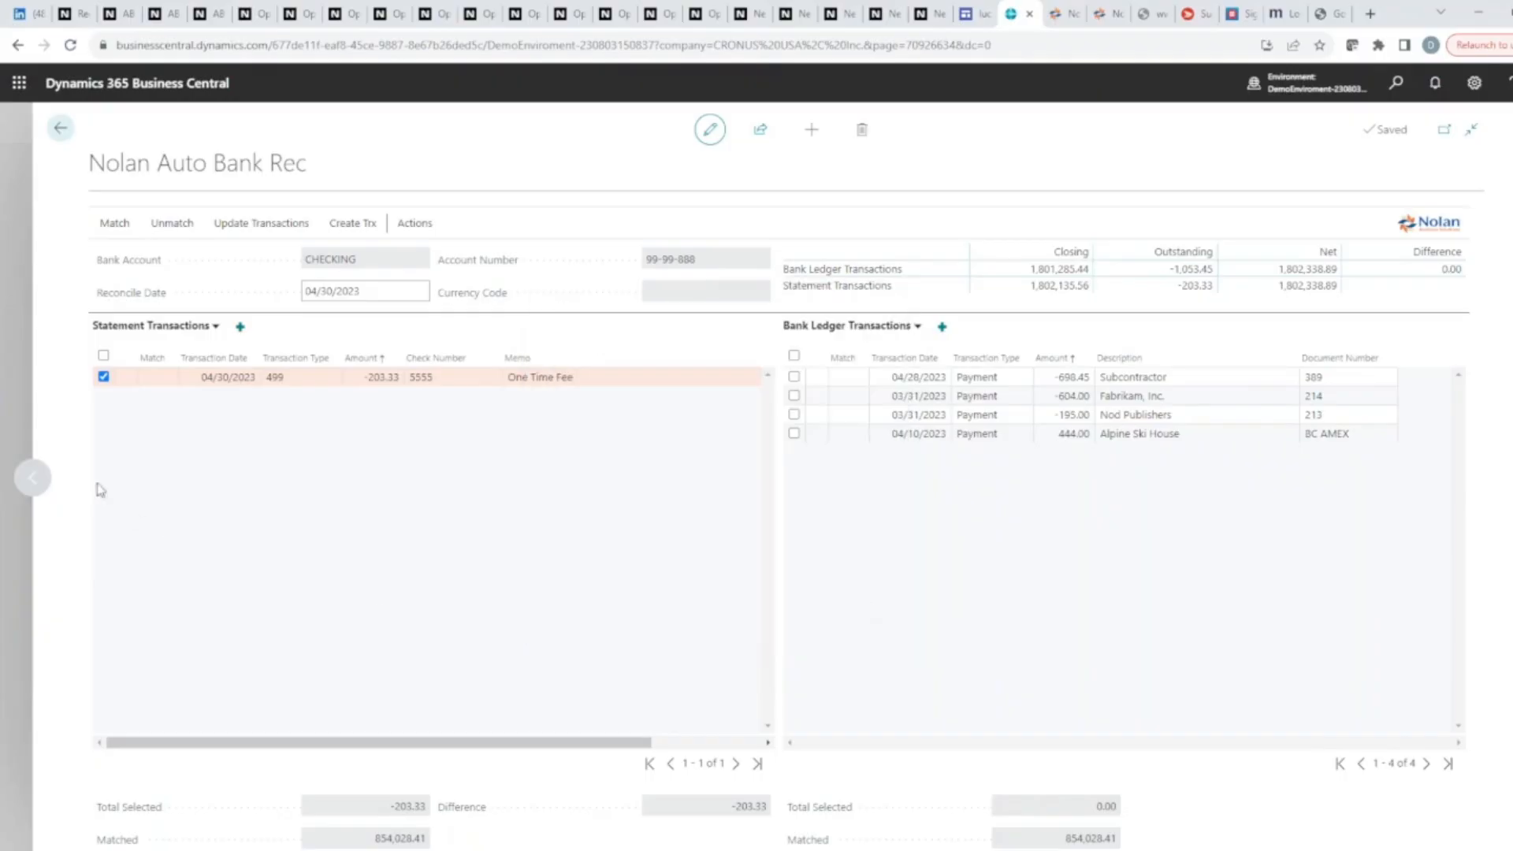
click(104, 377)
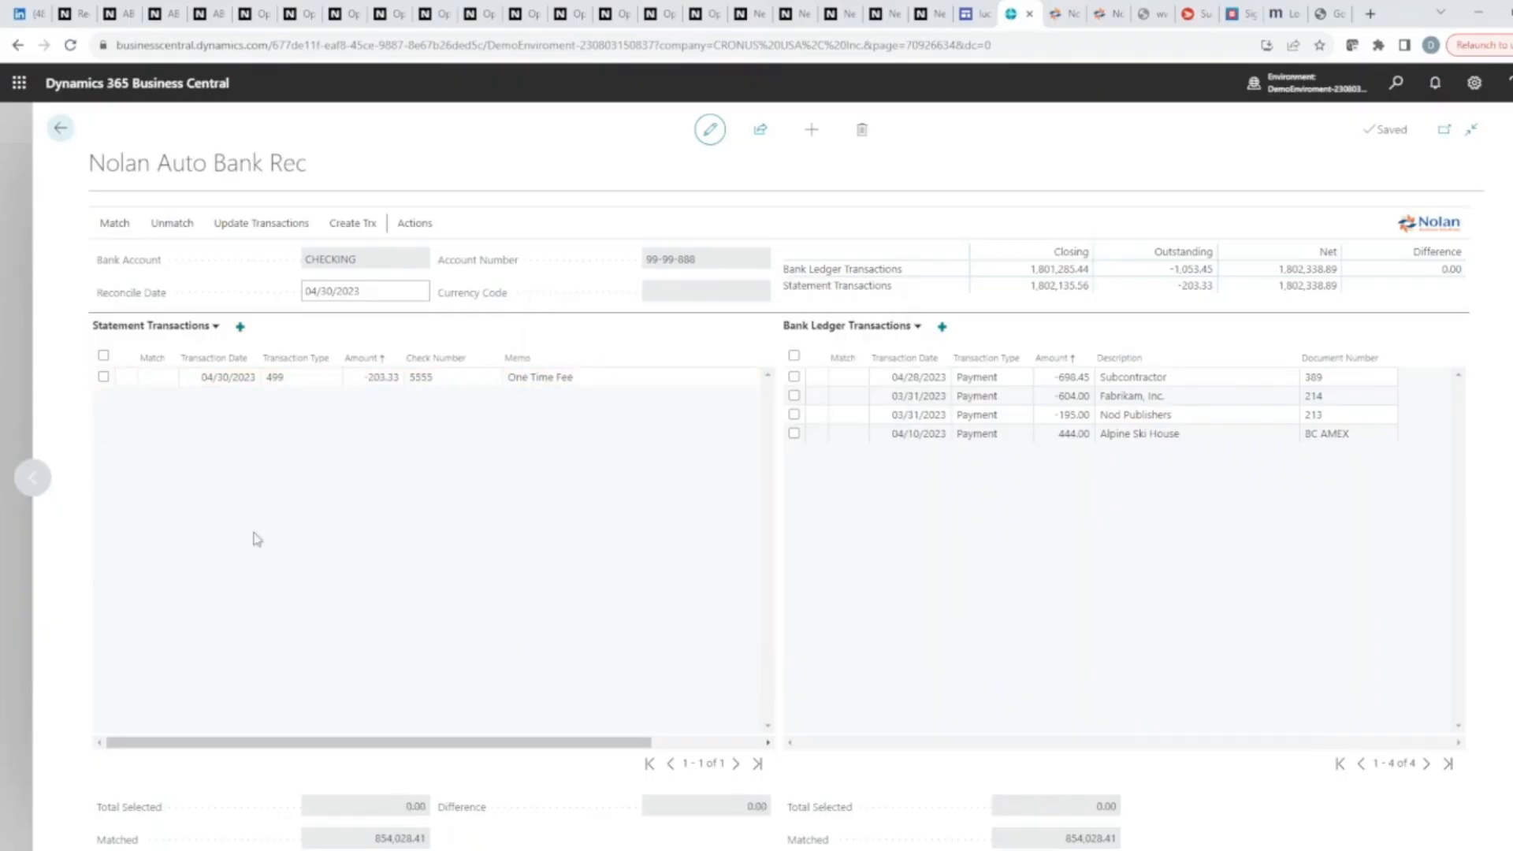
- Show all transactions again and view the match details of the Cruger Engineering Company statement line for check 305
click(218, 332)
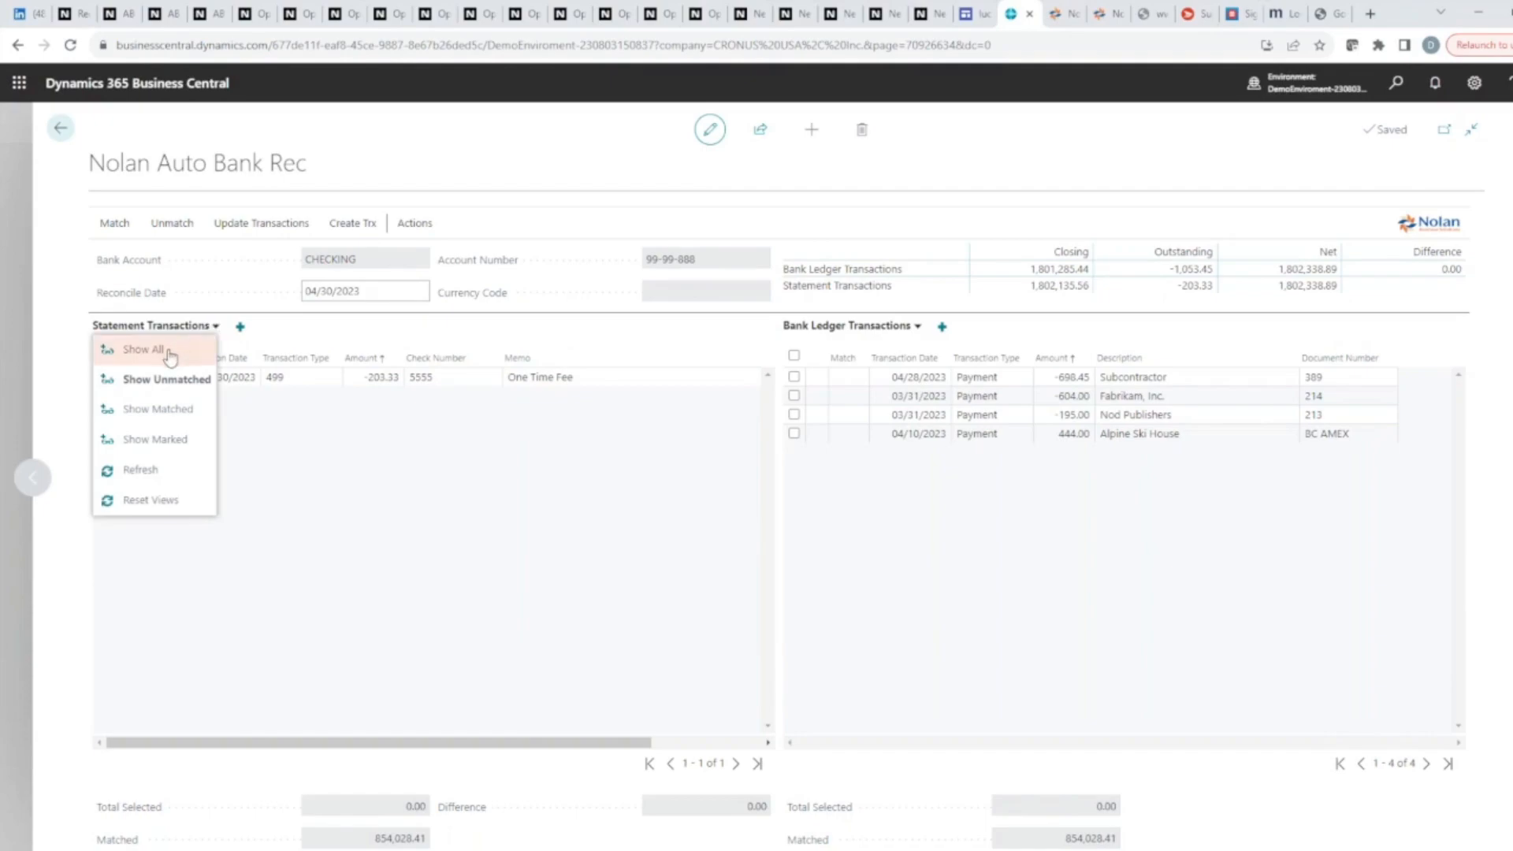
click(171, 346)
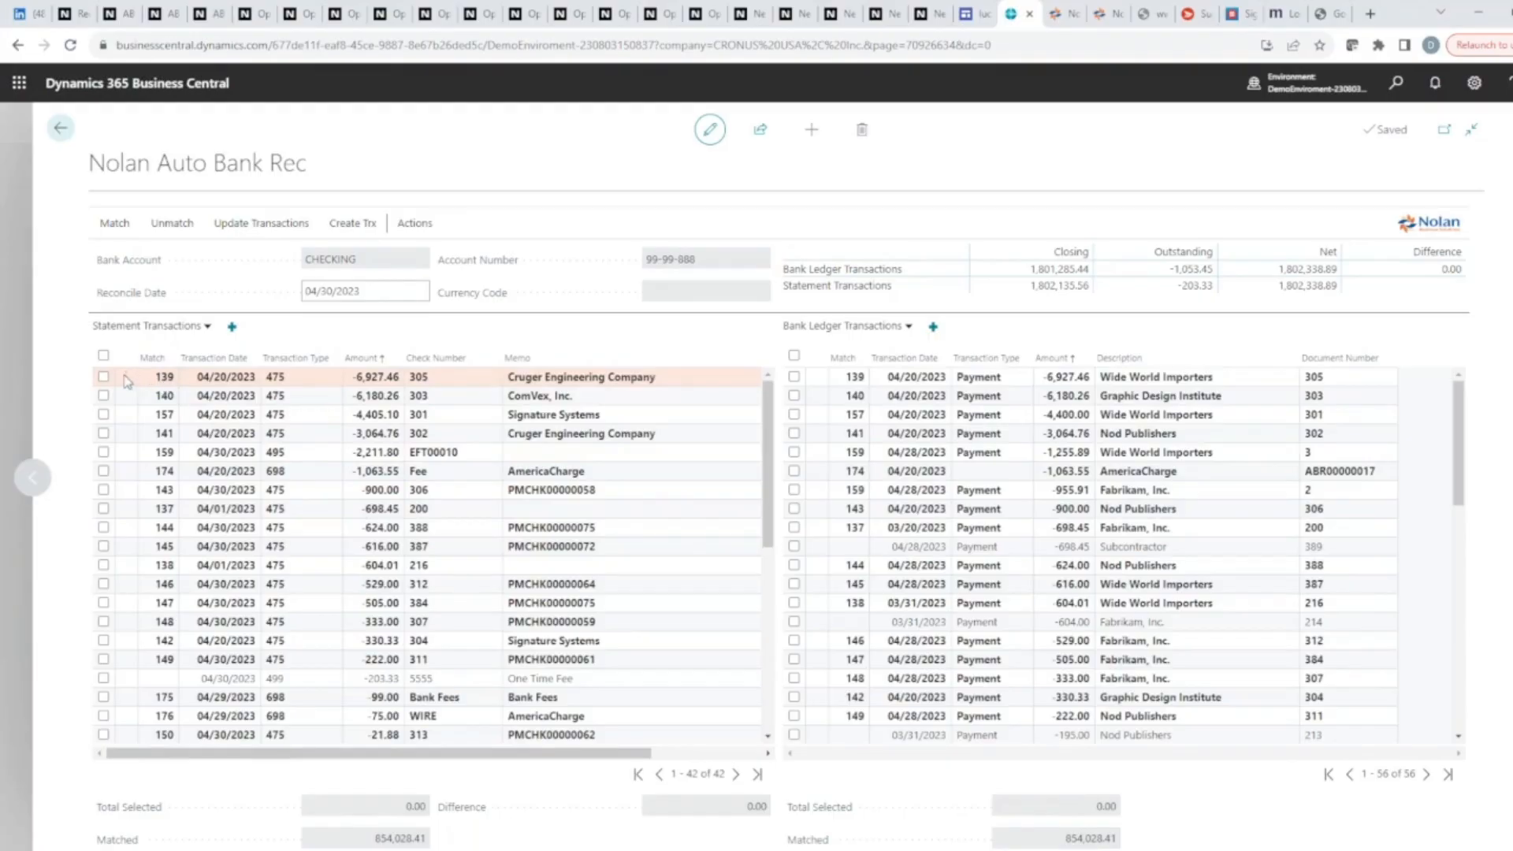
click(127, 378)
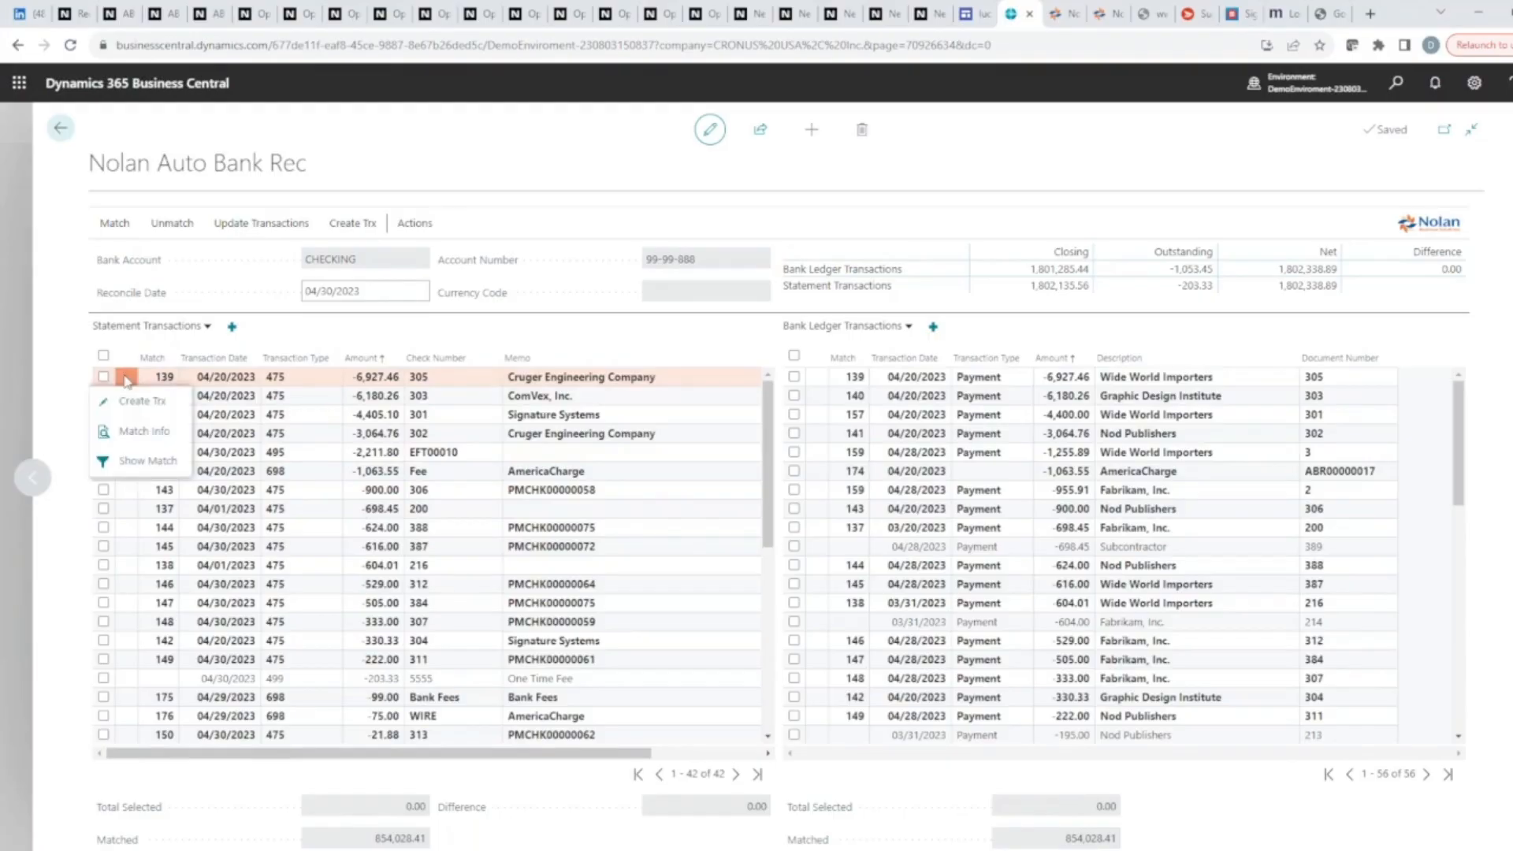
click(140, 434)
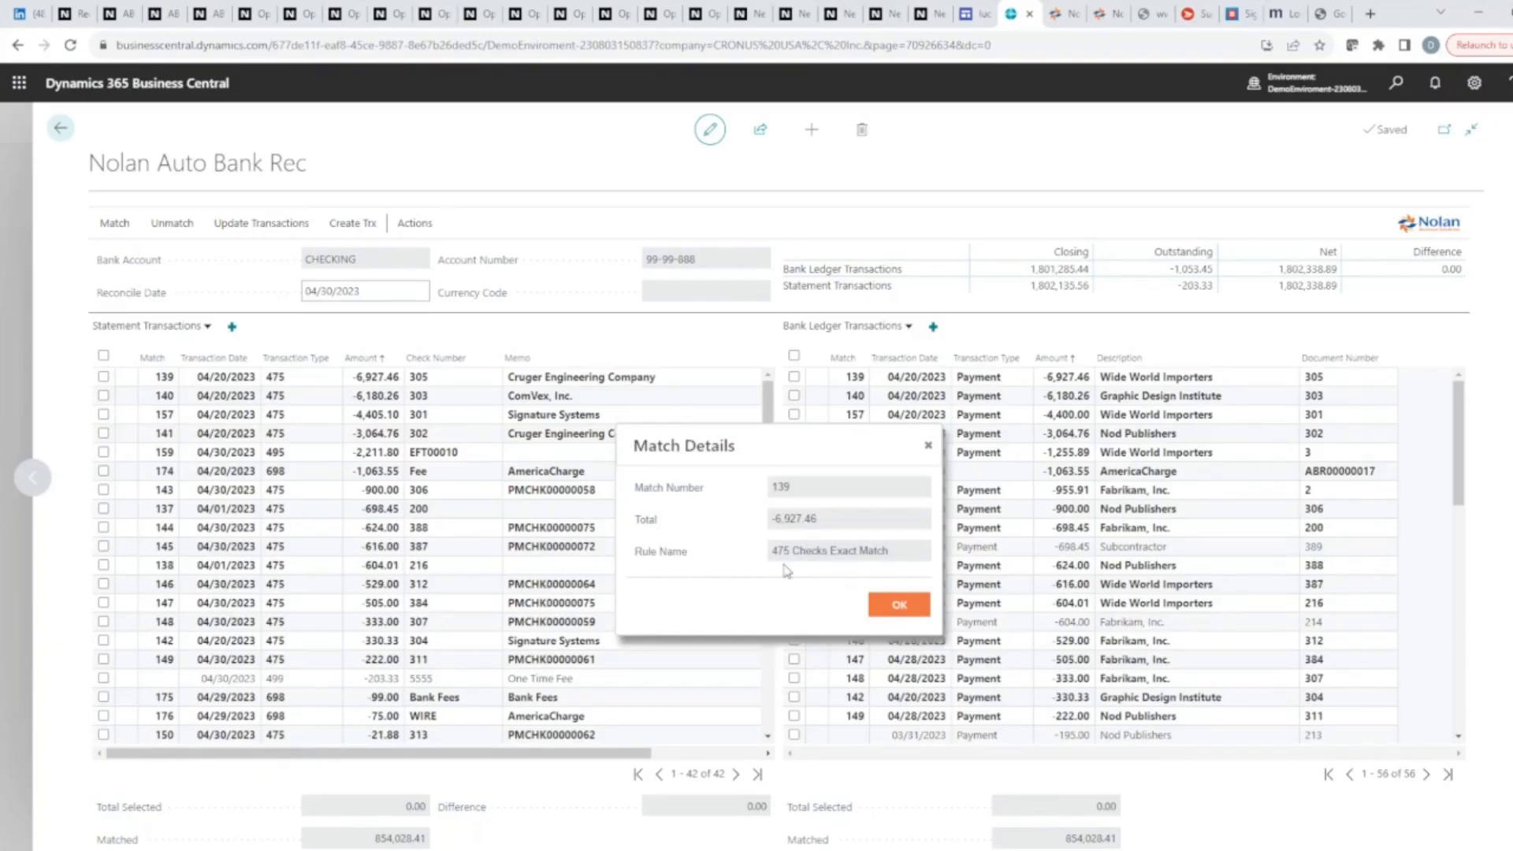
click(928, 446)
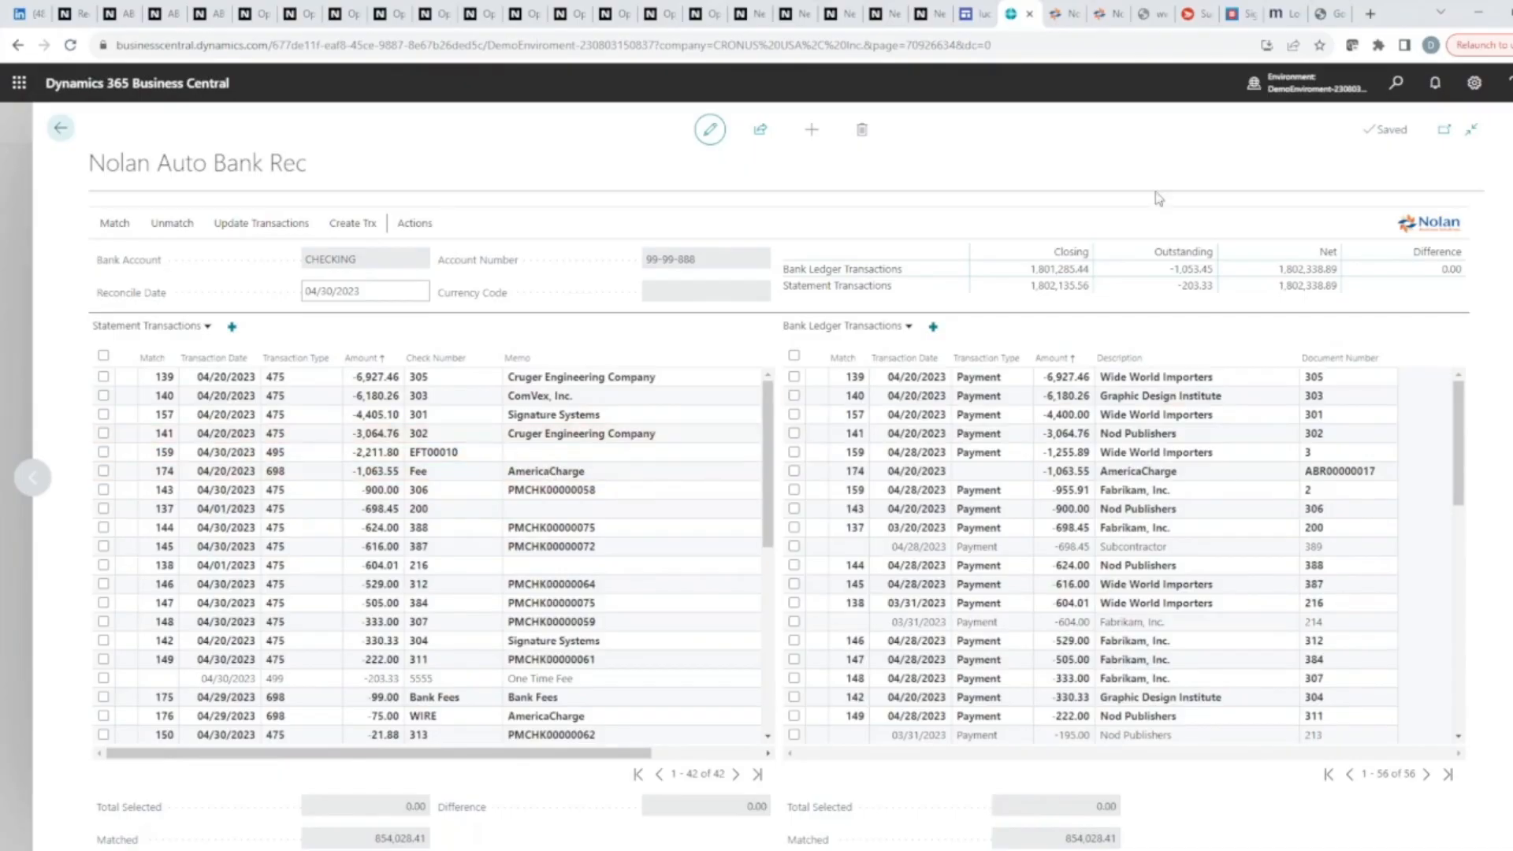
- Switch to Nolan Cloud Services and bring up the blank match rule form
click(1062, 14)
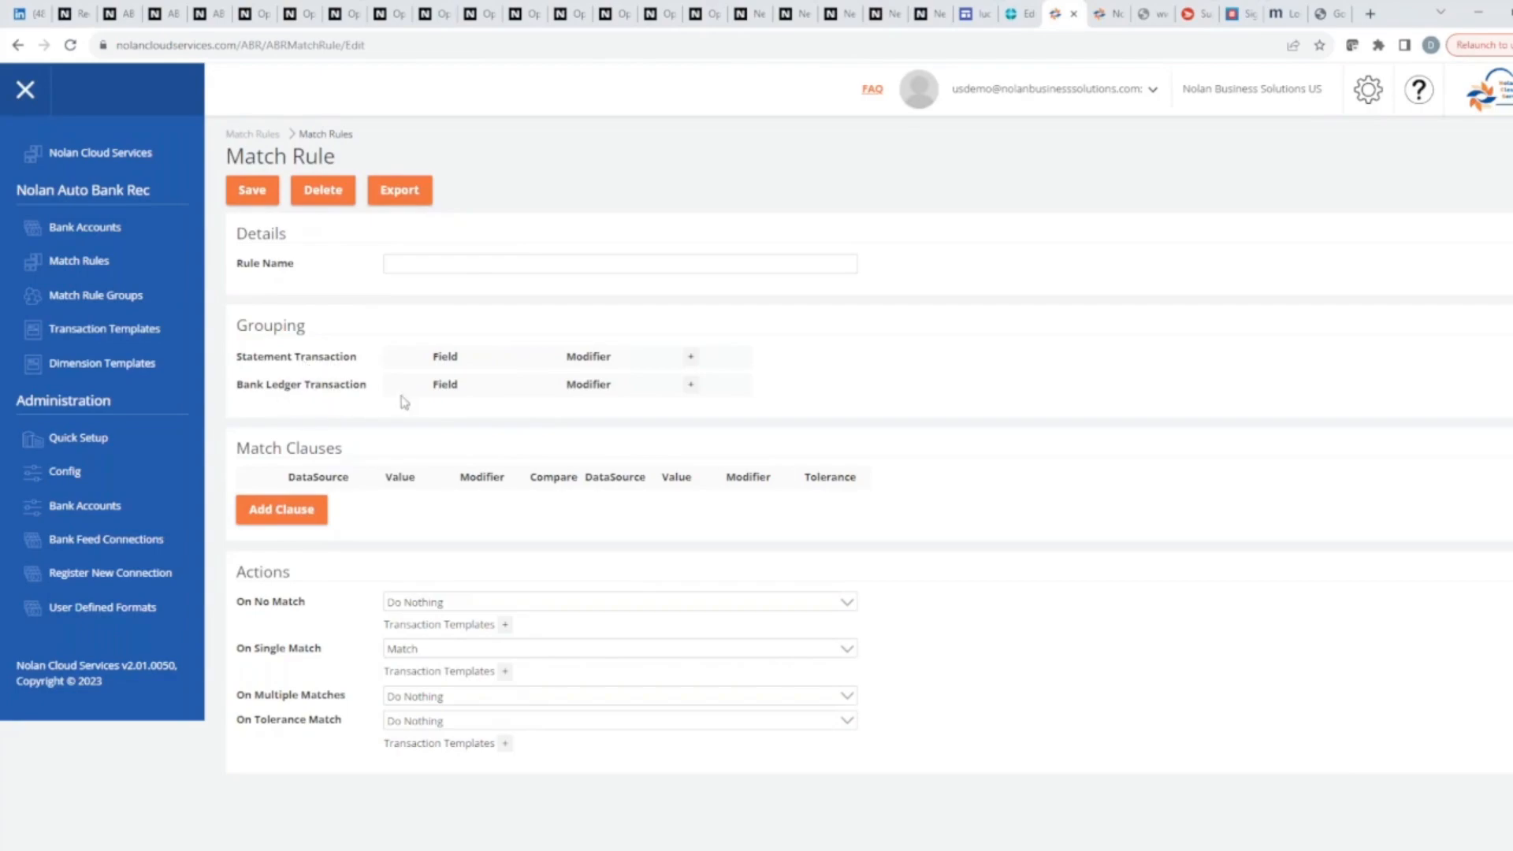
- Start a grouping for the statement transactions on the Memo field
click(692, 359)
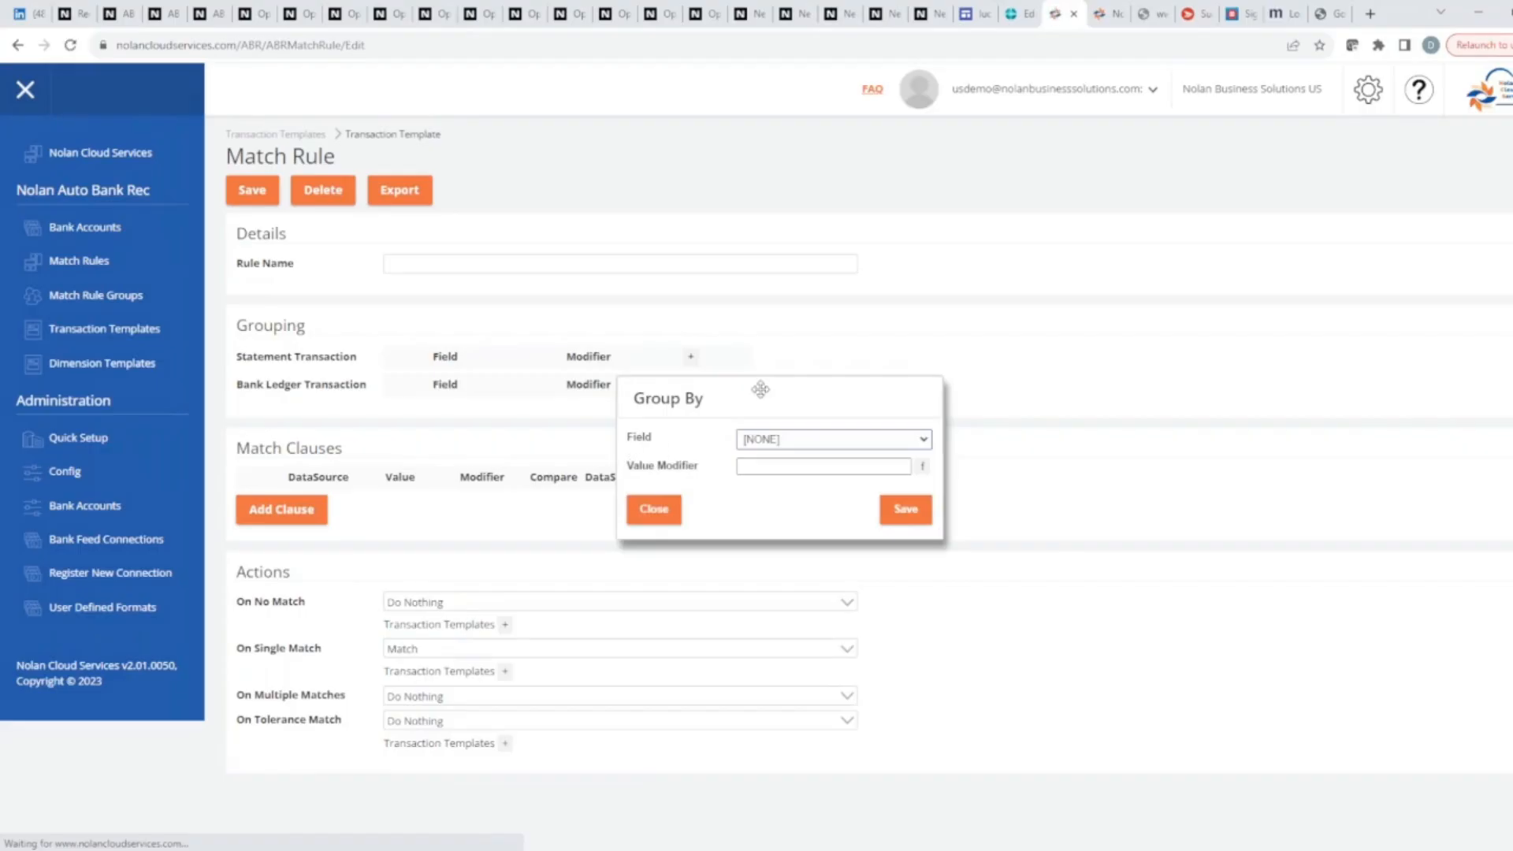
drag(762, 391, 801, 260)
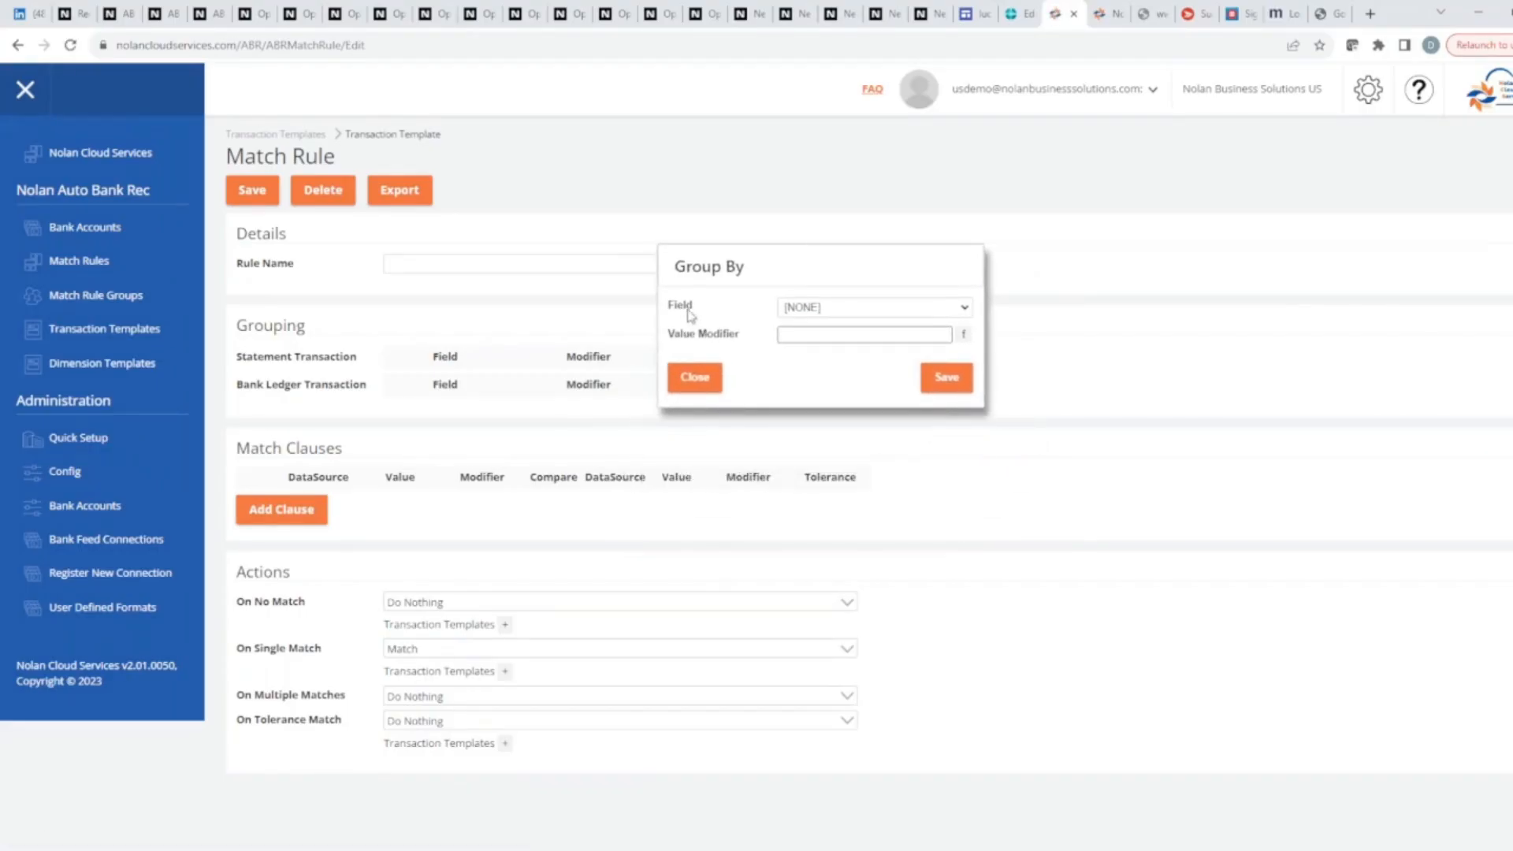
click(965, 308)
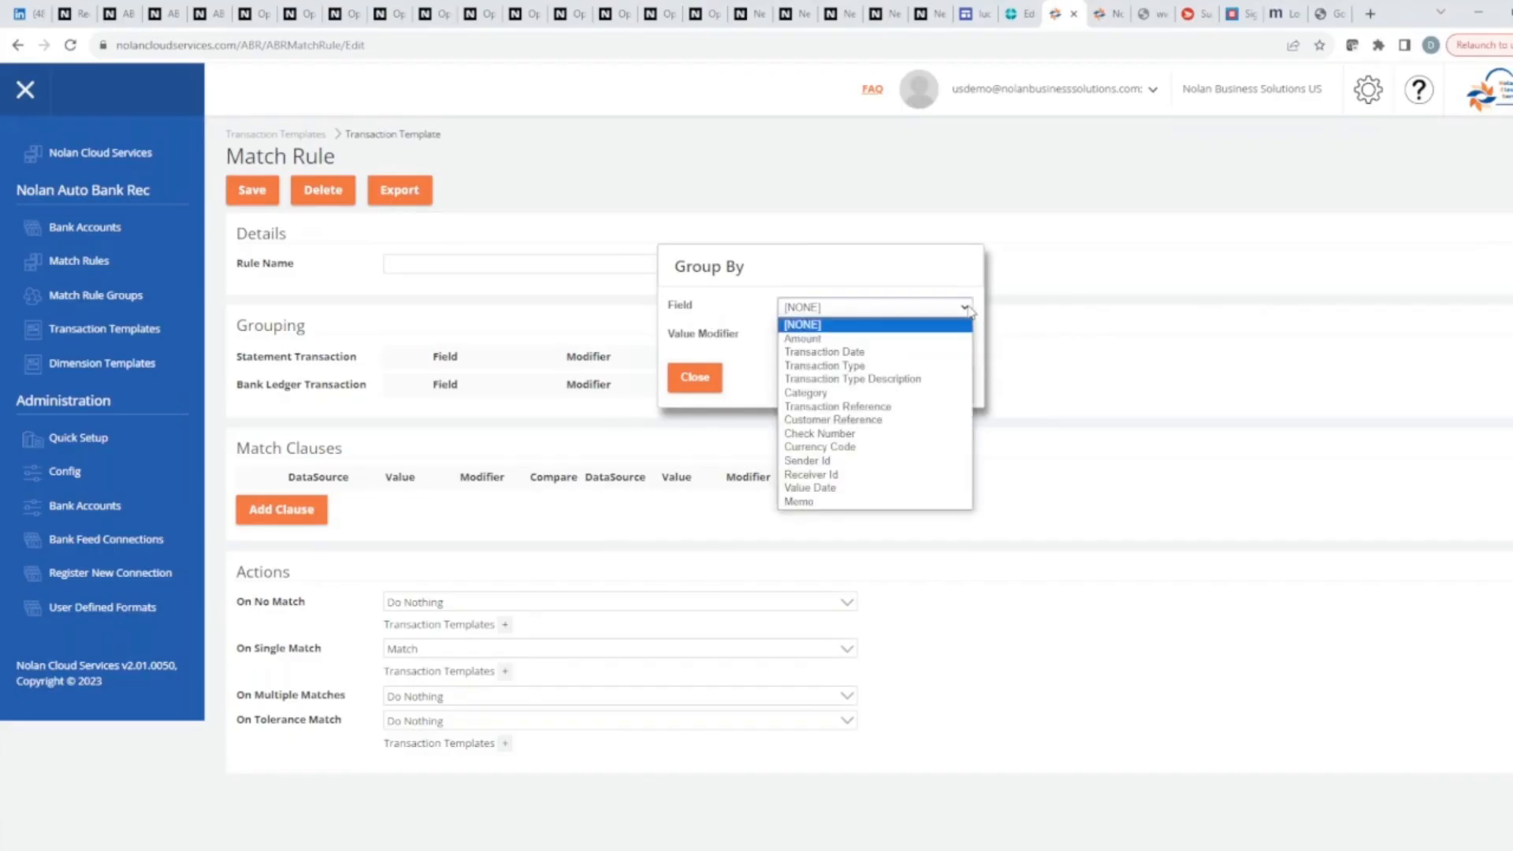
click(801, 502)
- Give the Memo grouping a Substring modifier with start position 4 and length 5, and close the grouping without saving
click(788, 339)
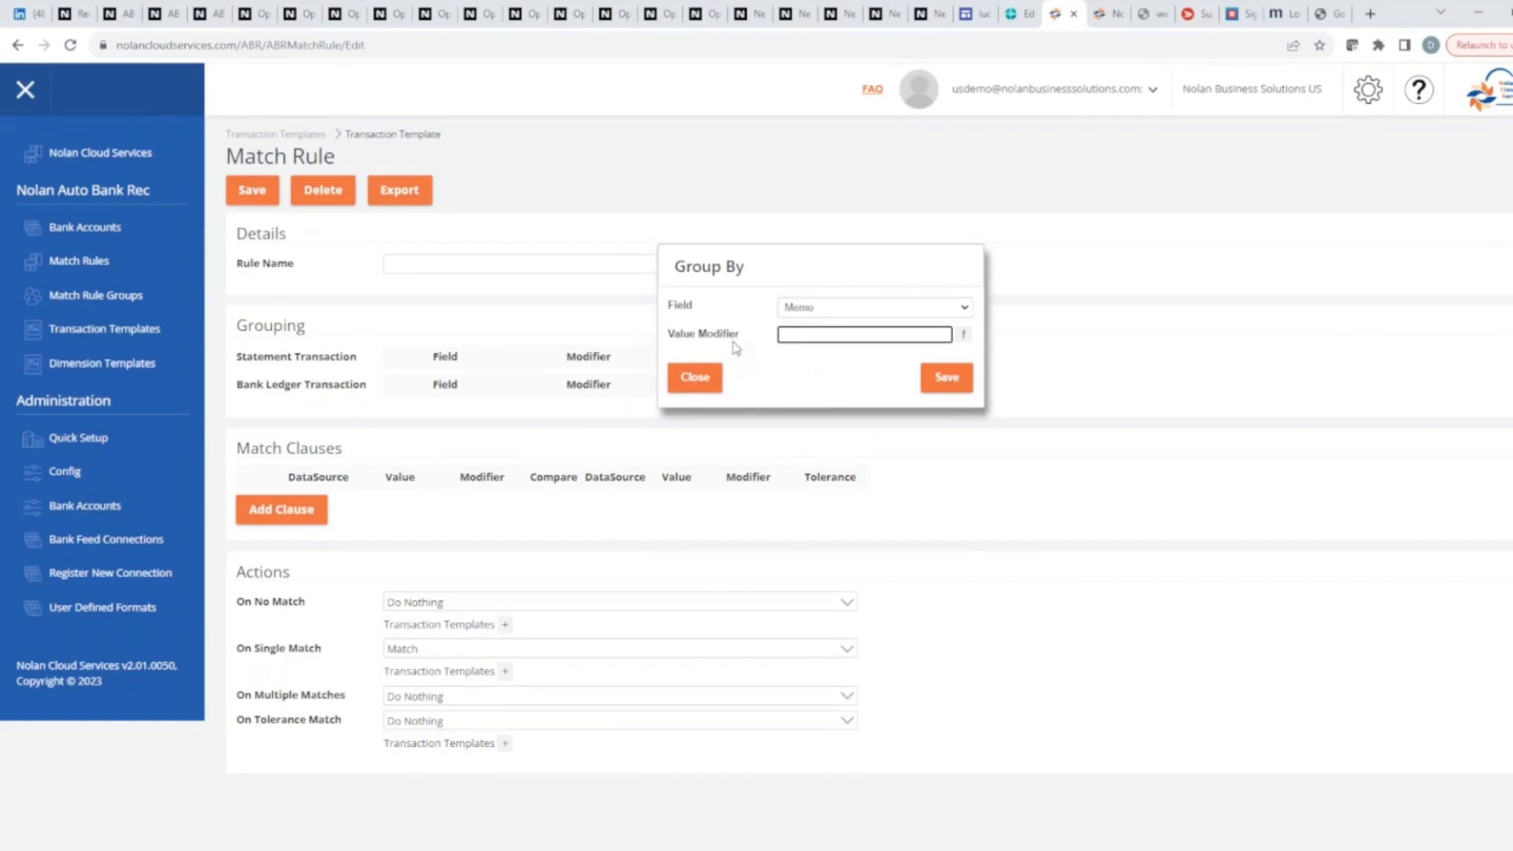
click(965, 336)
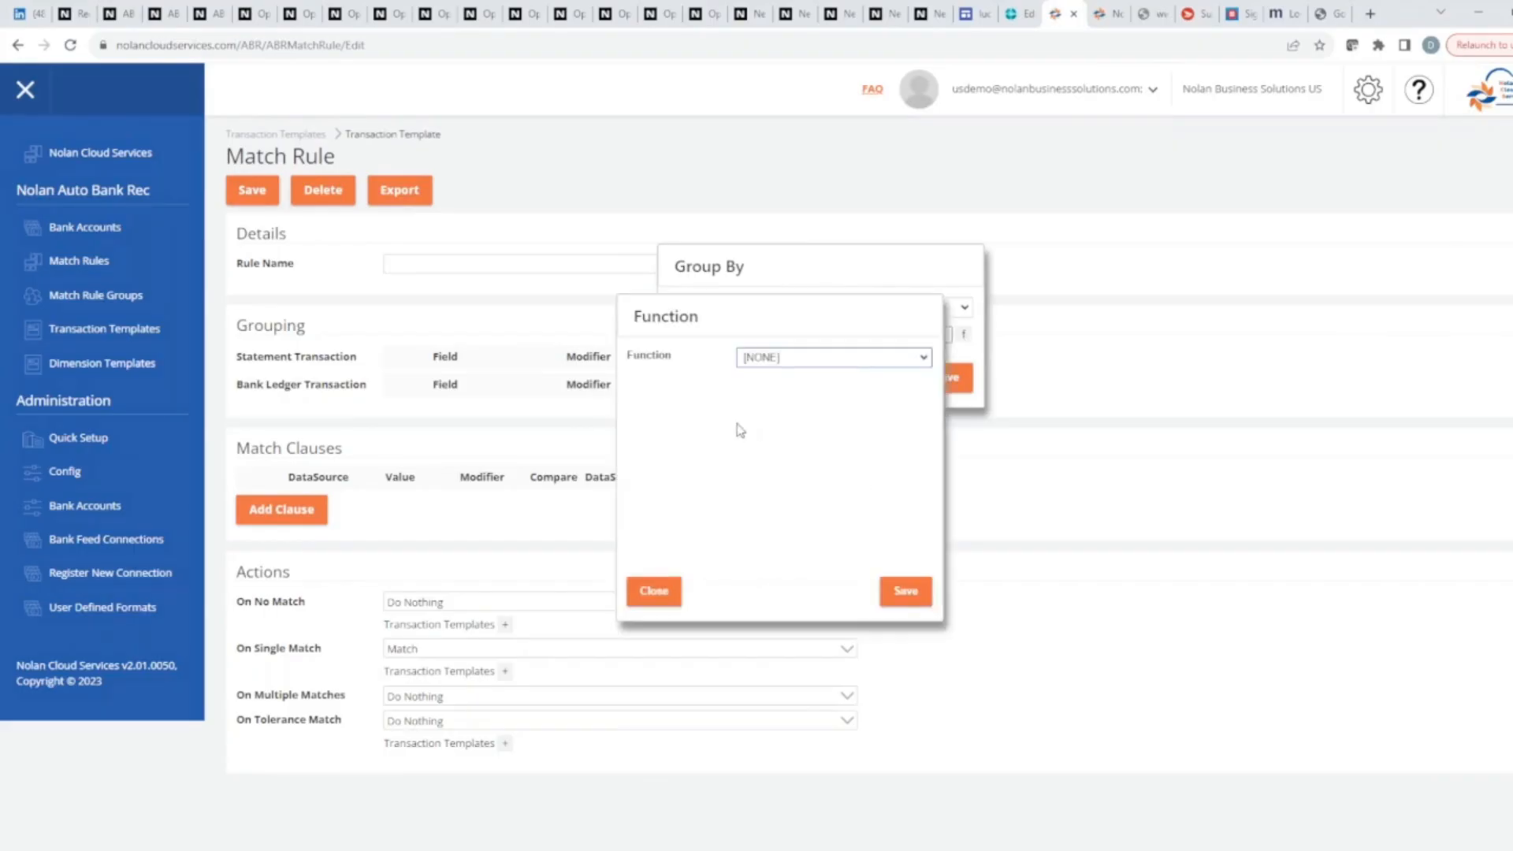
click(842, 358)
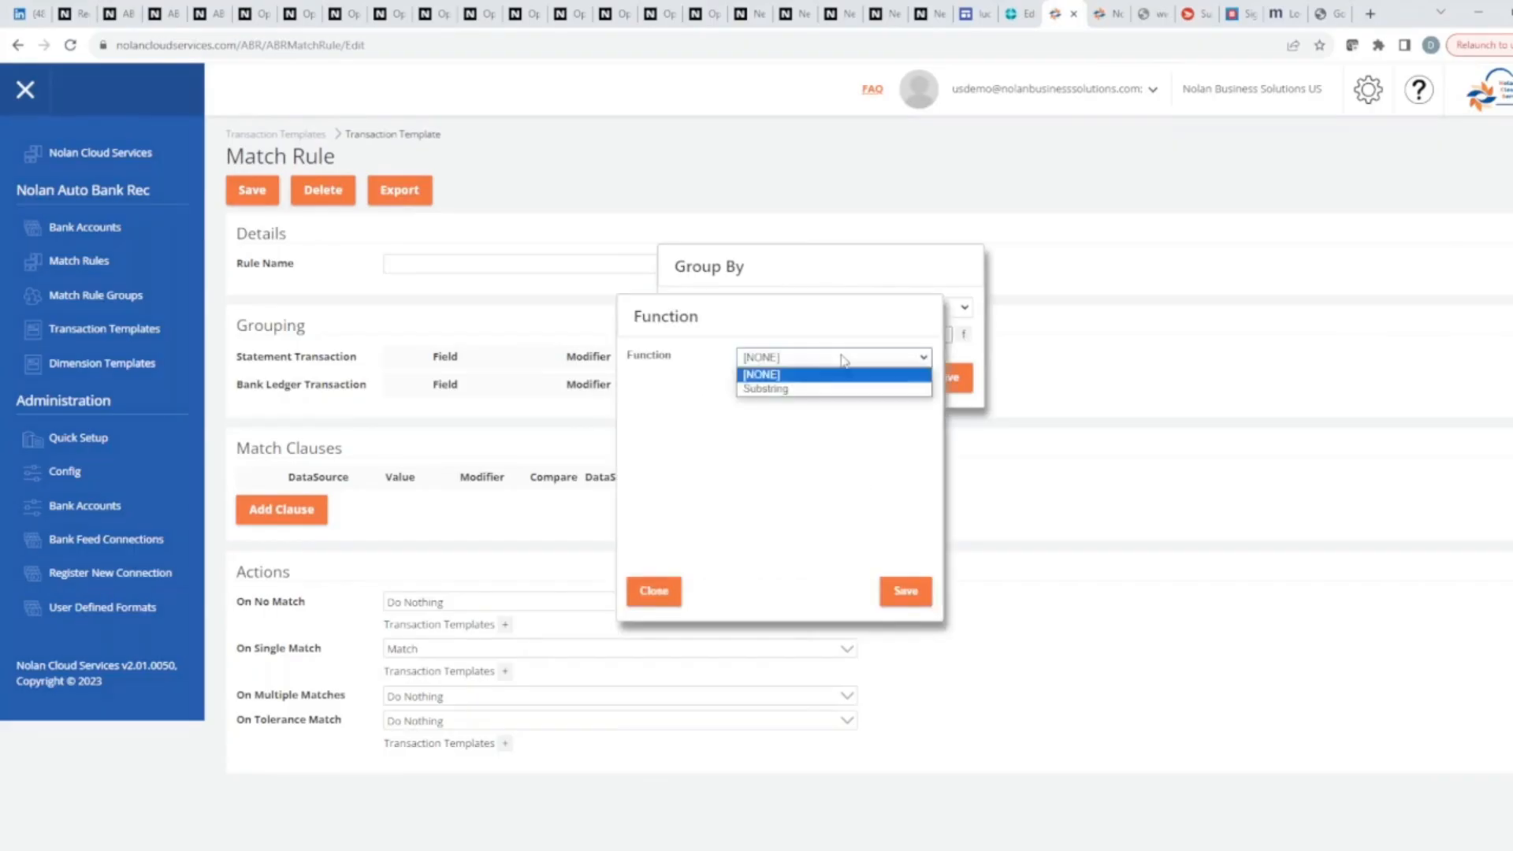
click(777, 390)
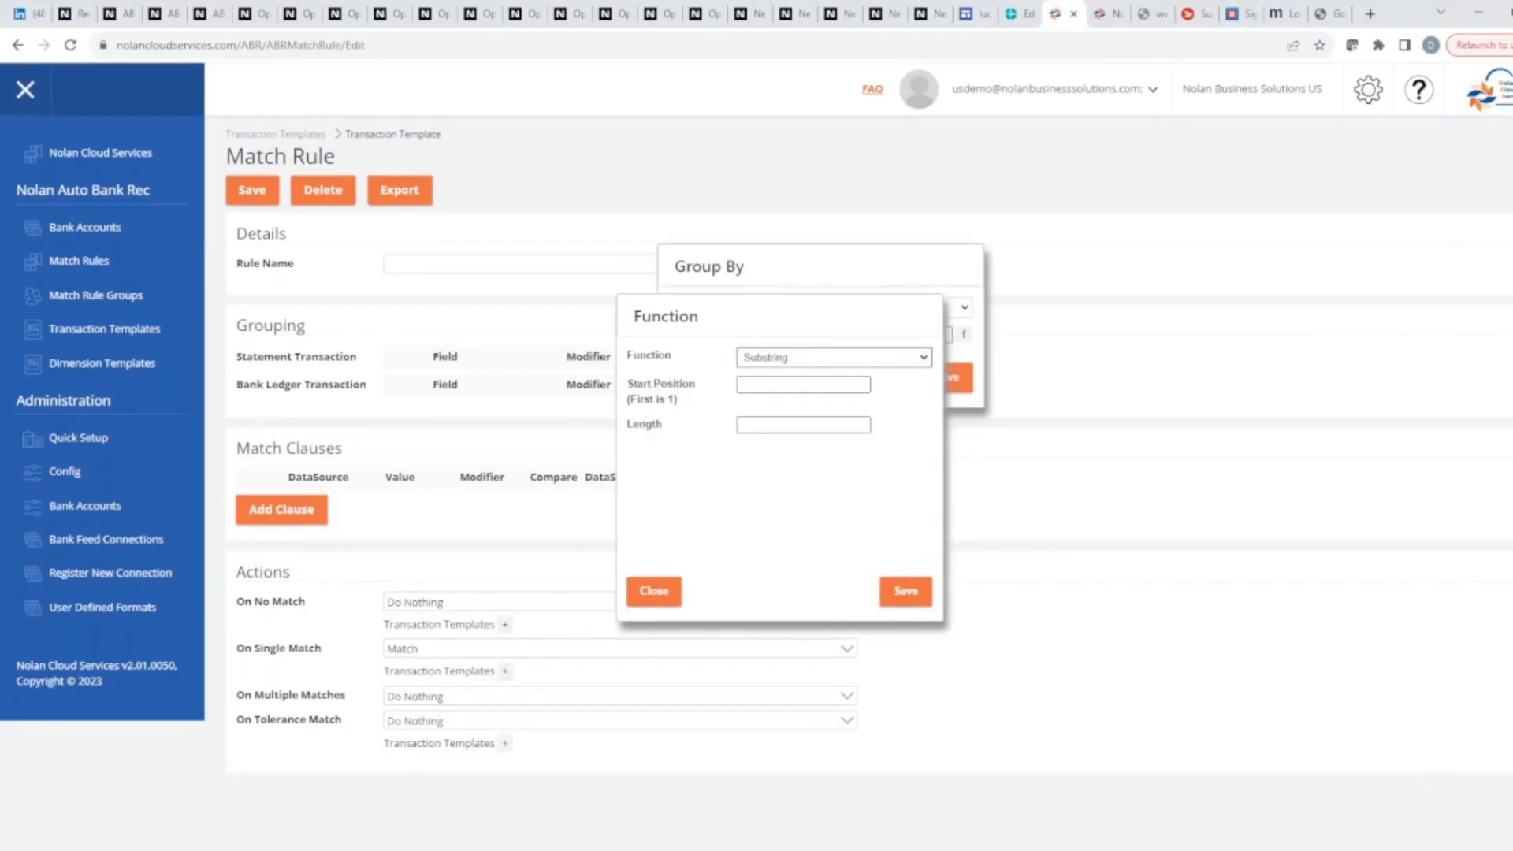
click(748, 387)
text(4)
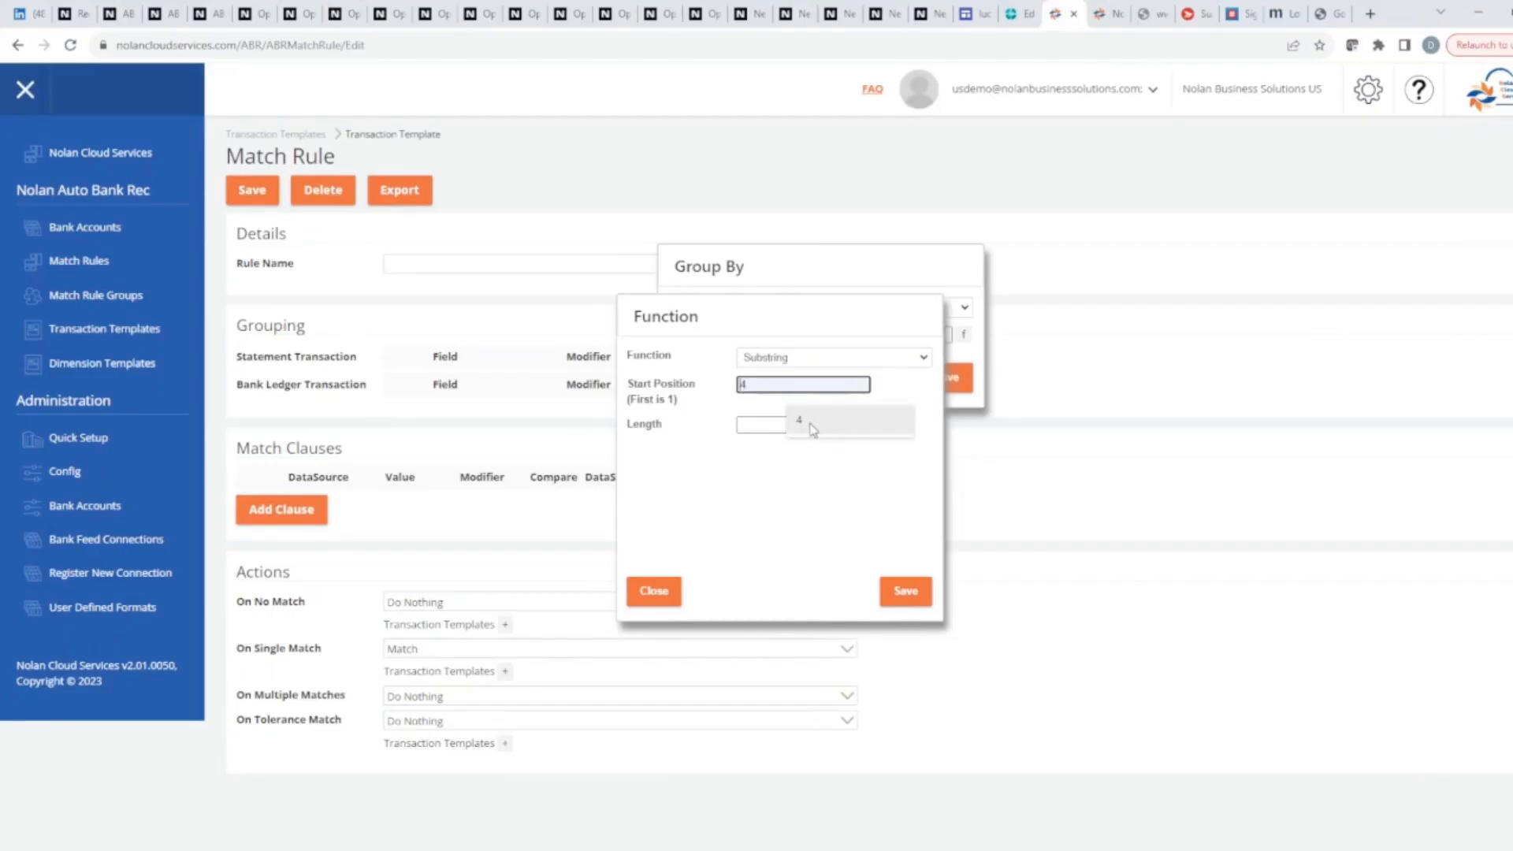
click(813, 430)
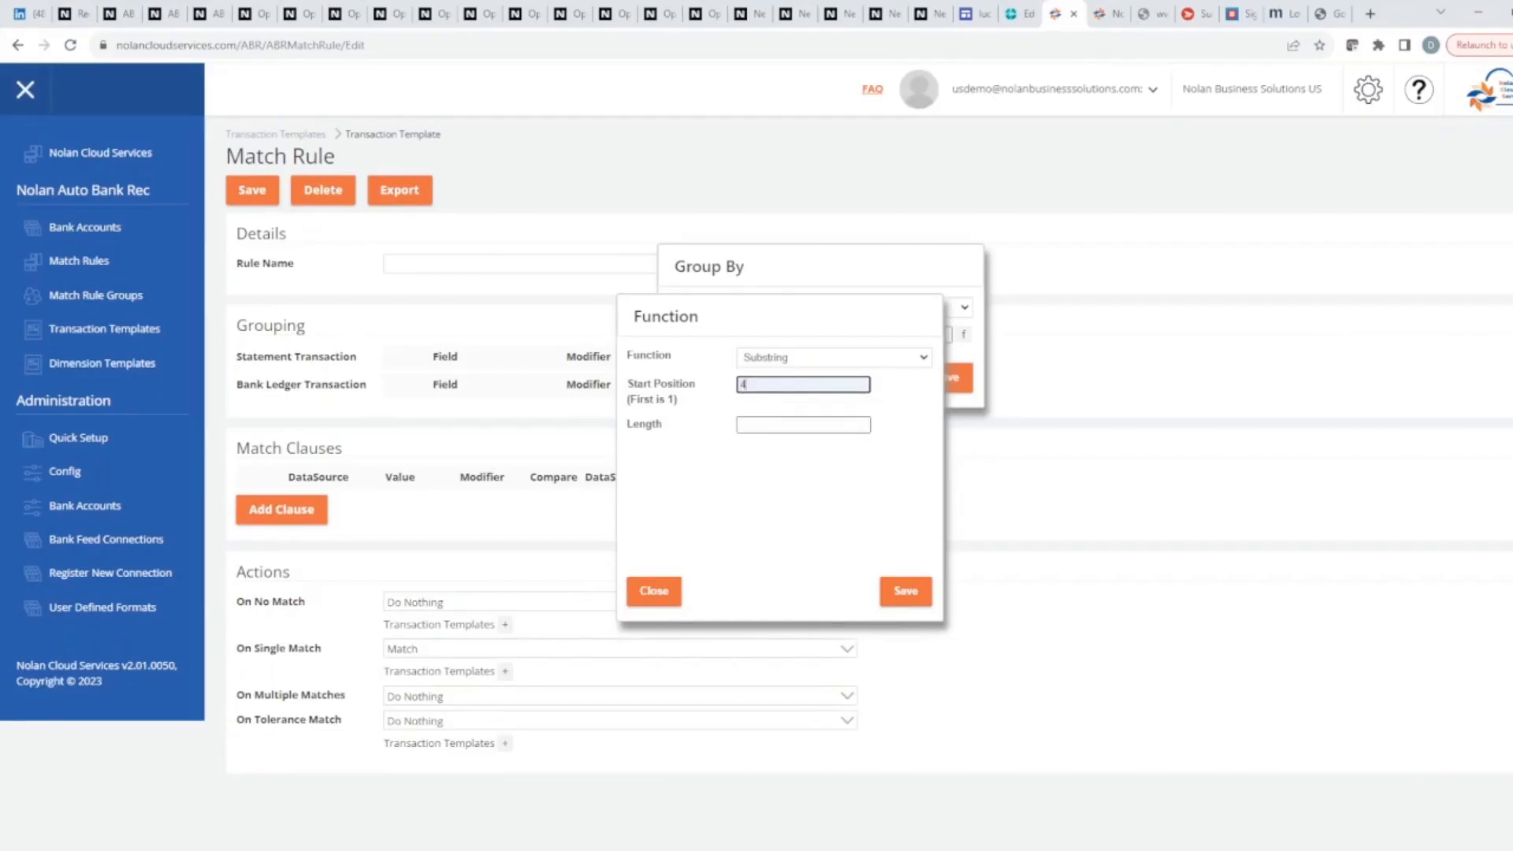
click(776, 425)
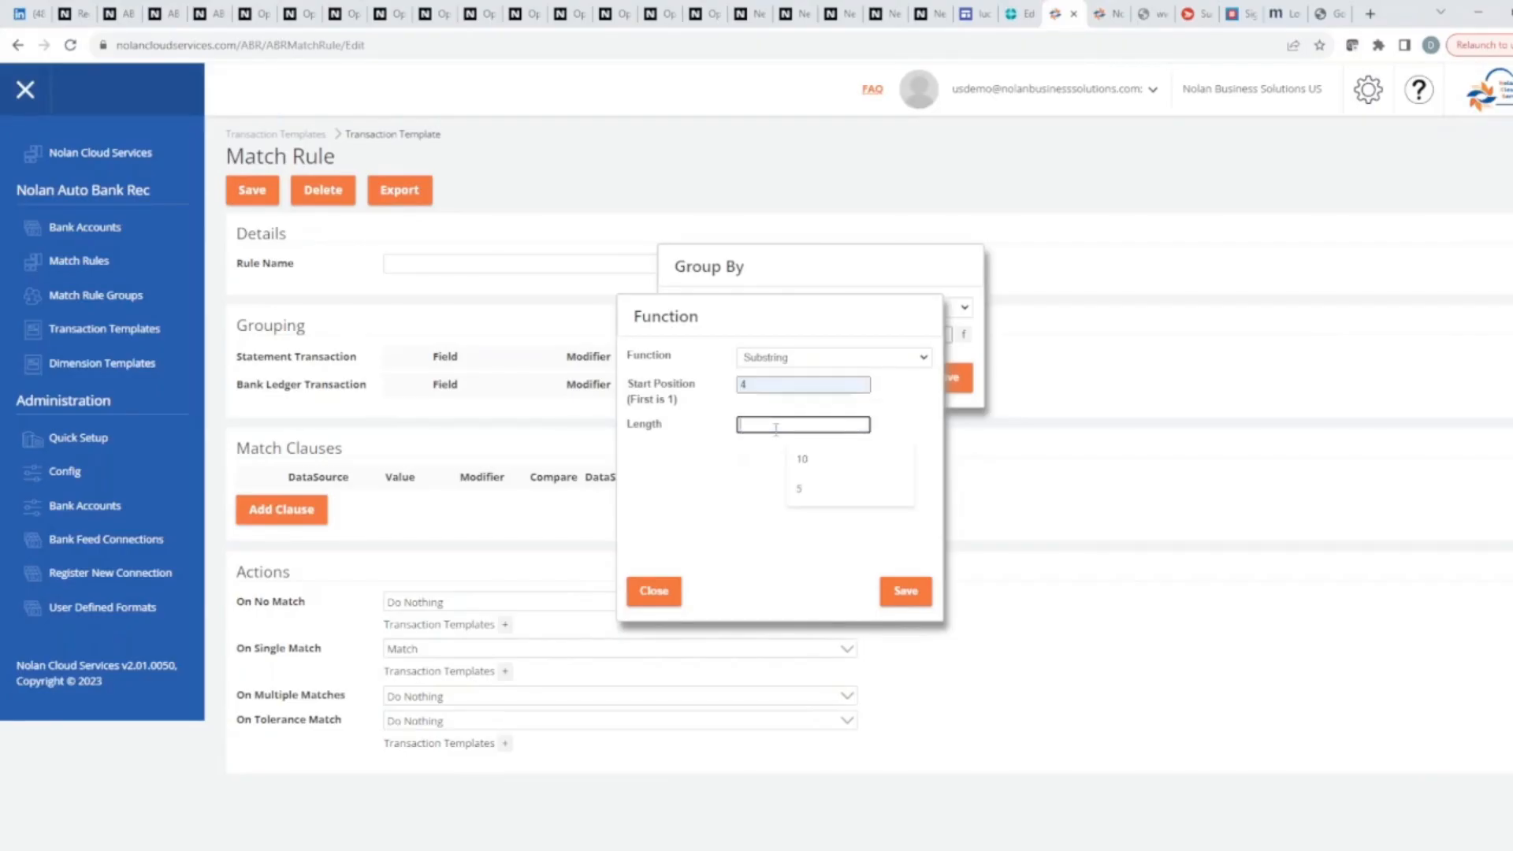
click(798, 492)
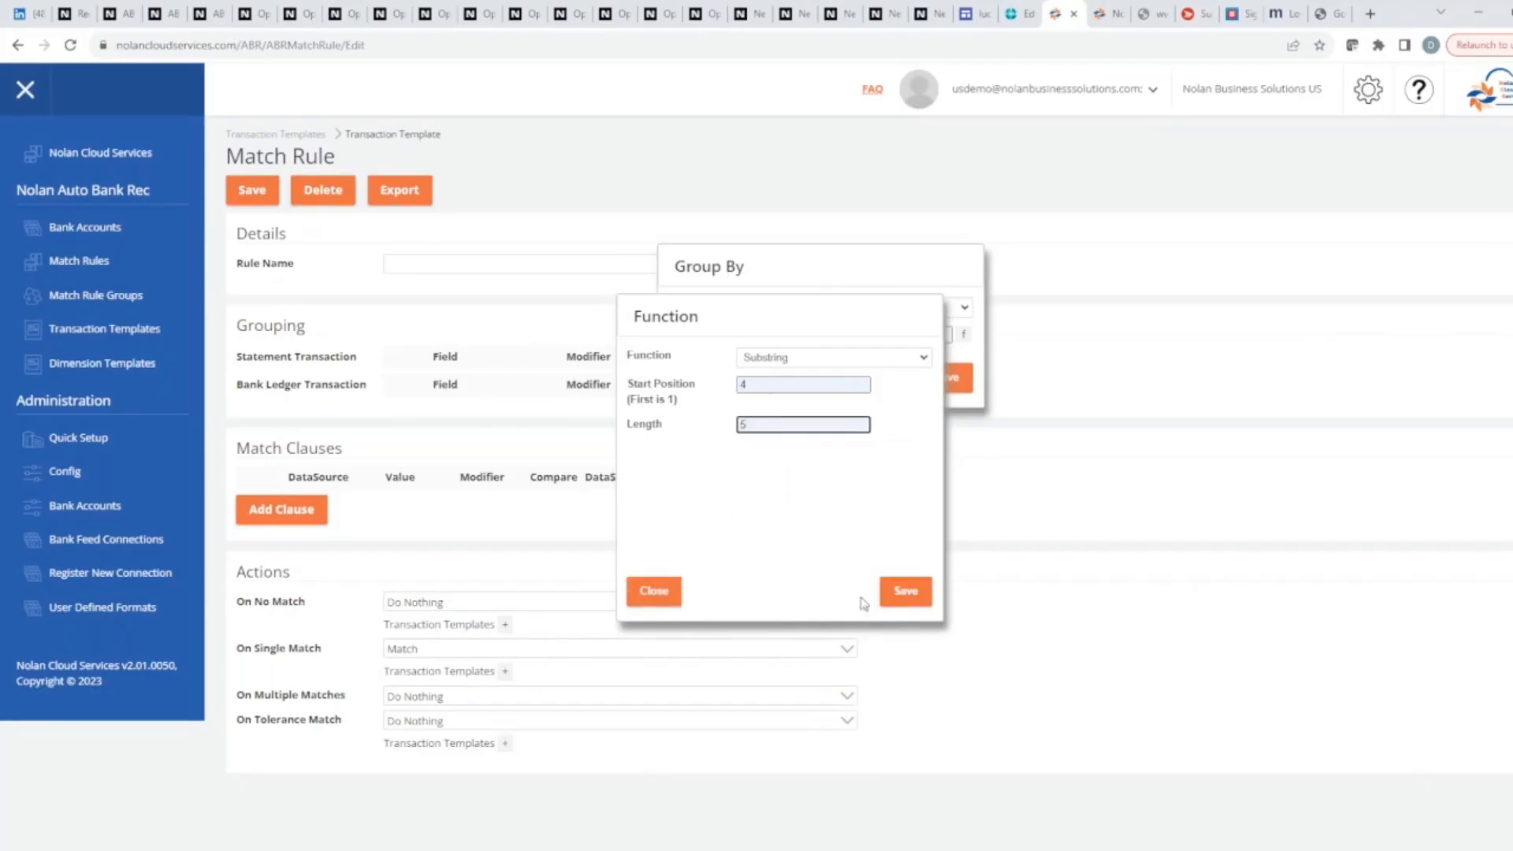
click(905, 592)
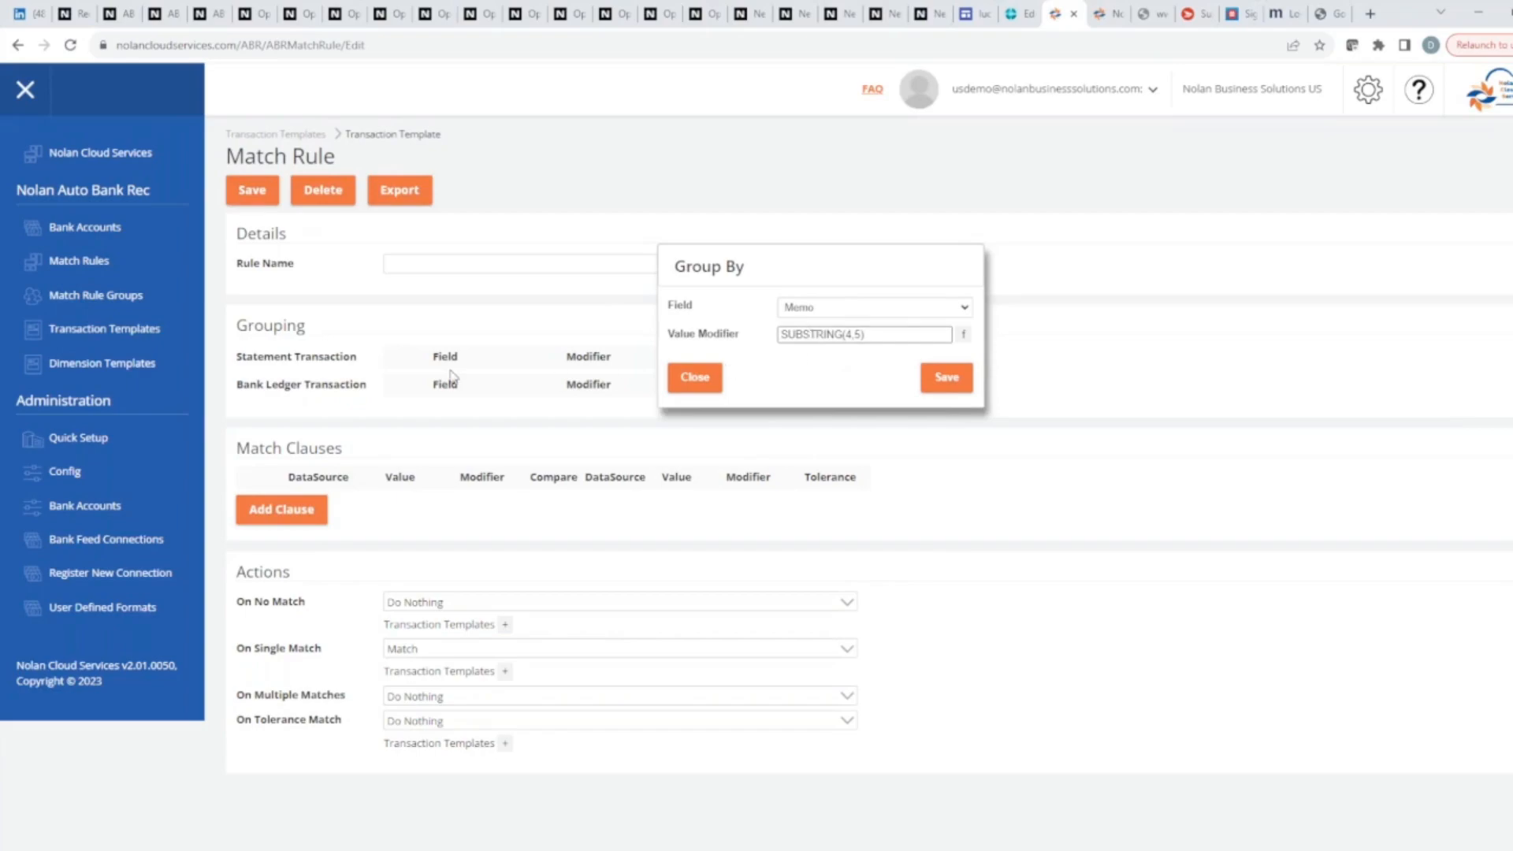
click(696, 378)
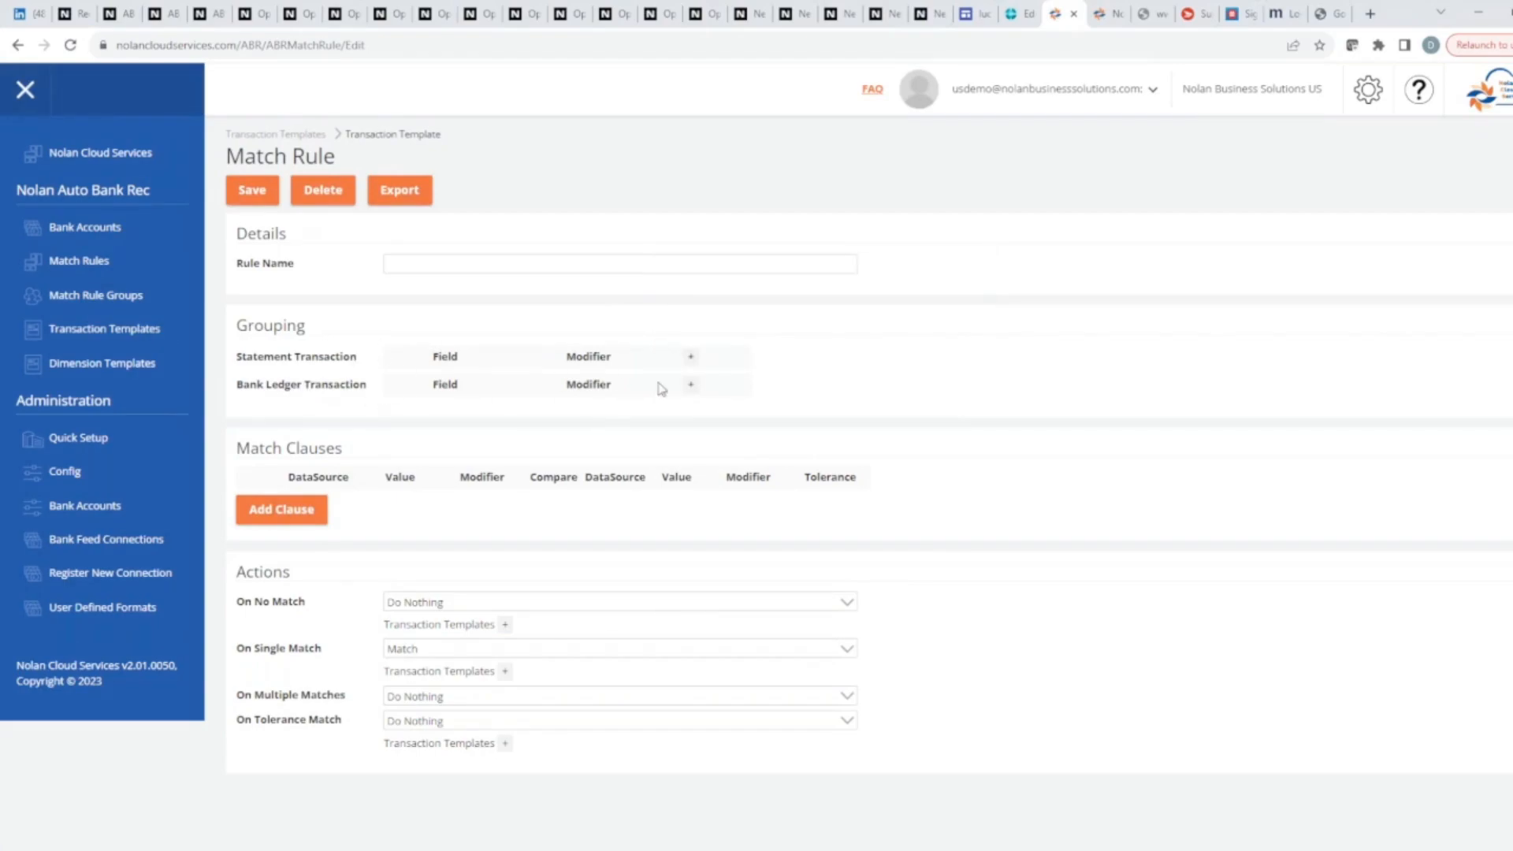
- Start a grouping for the bank ledger transactions on the Description field and close it without saving
click(691, 385)
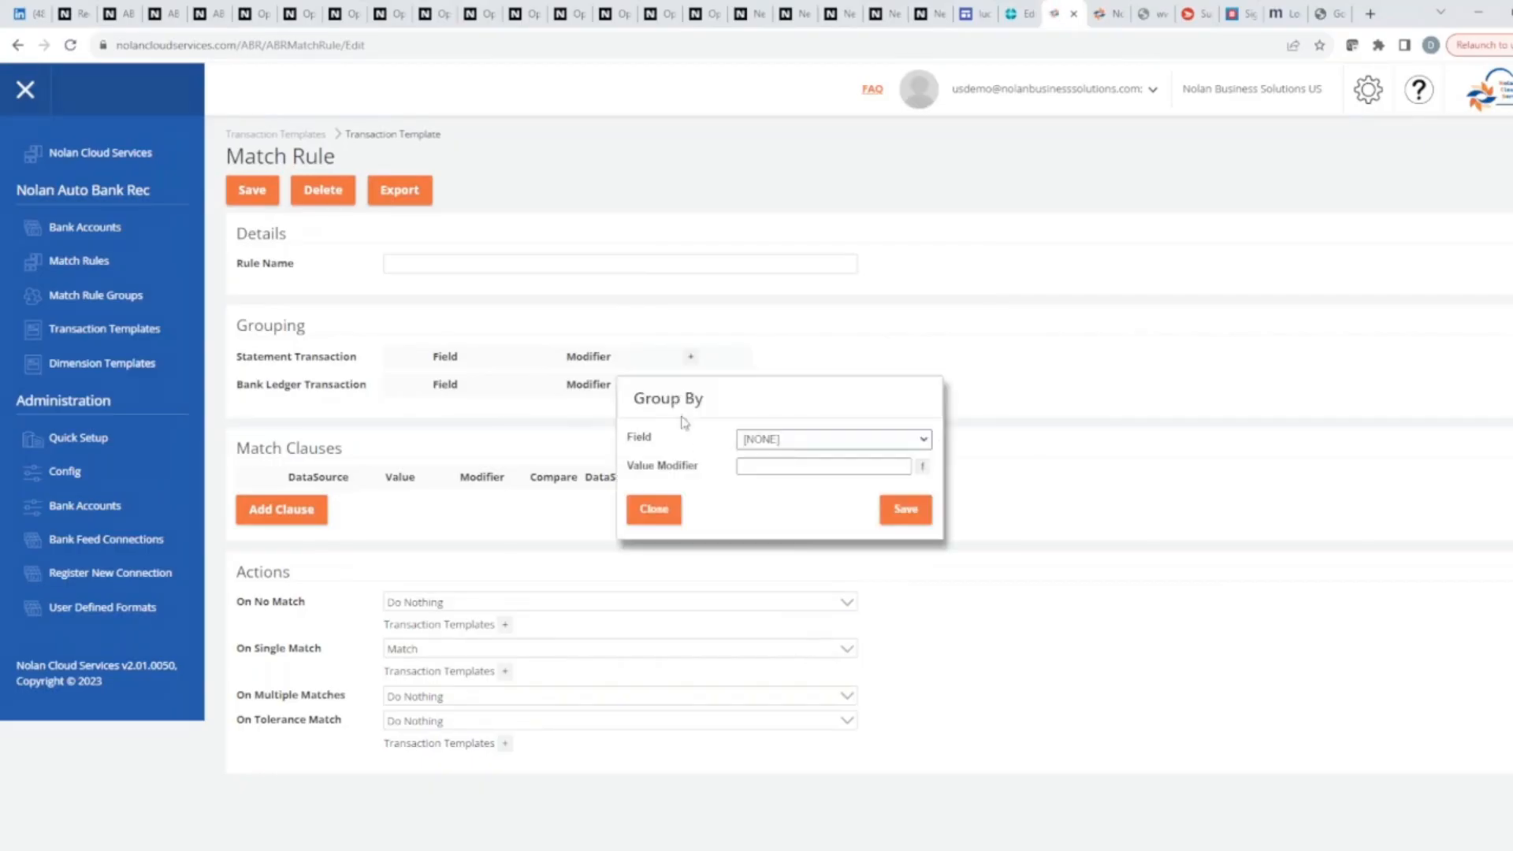
drag(733, 395, 885, 297)
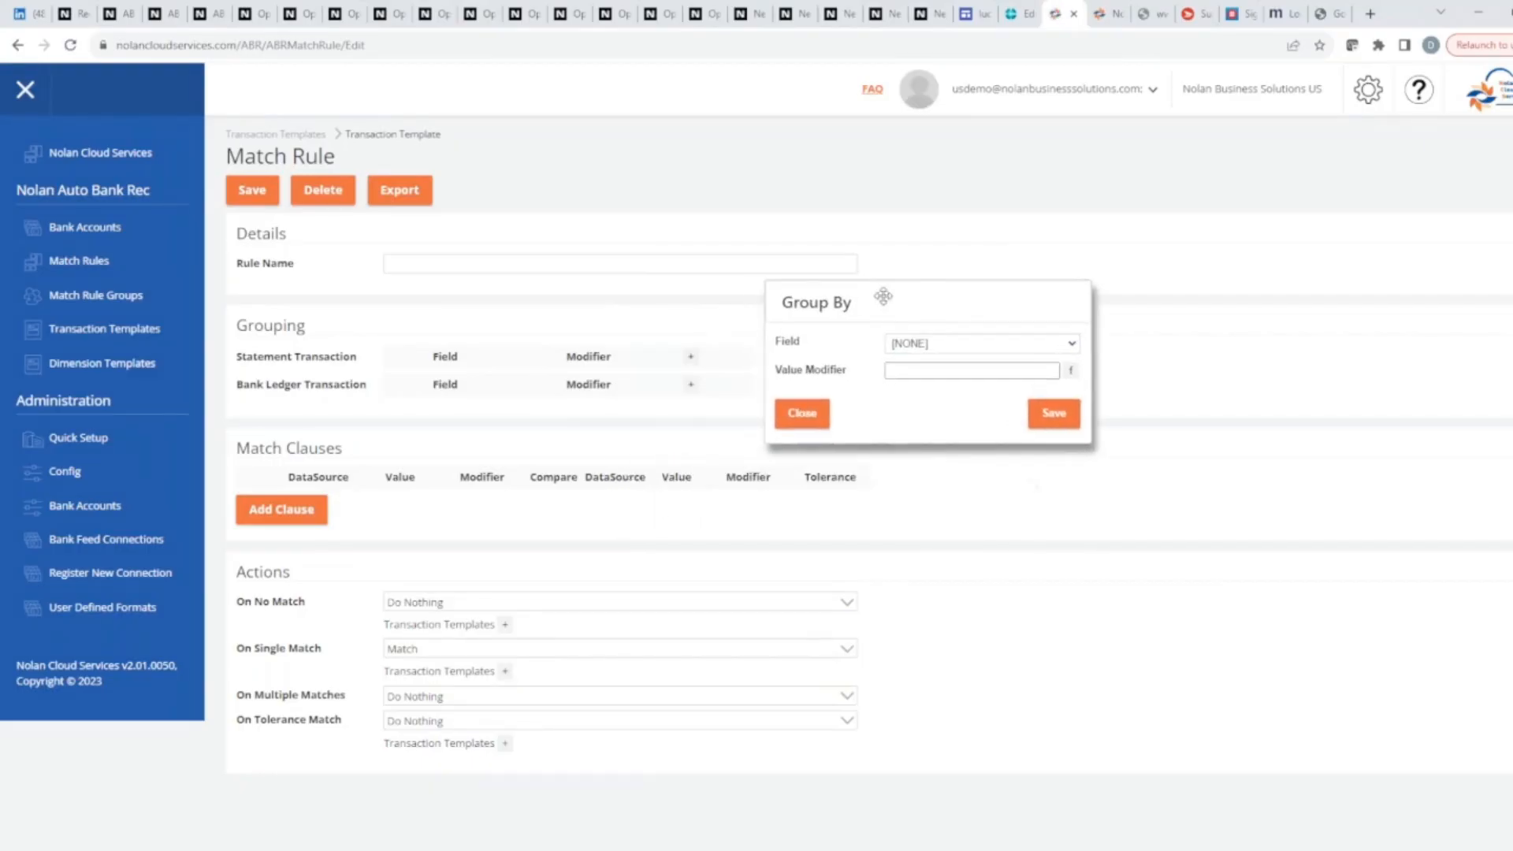
click(1073, 349)
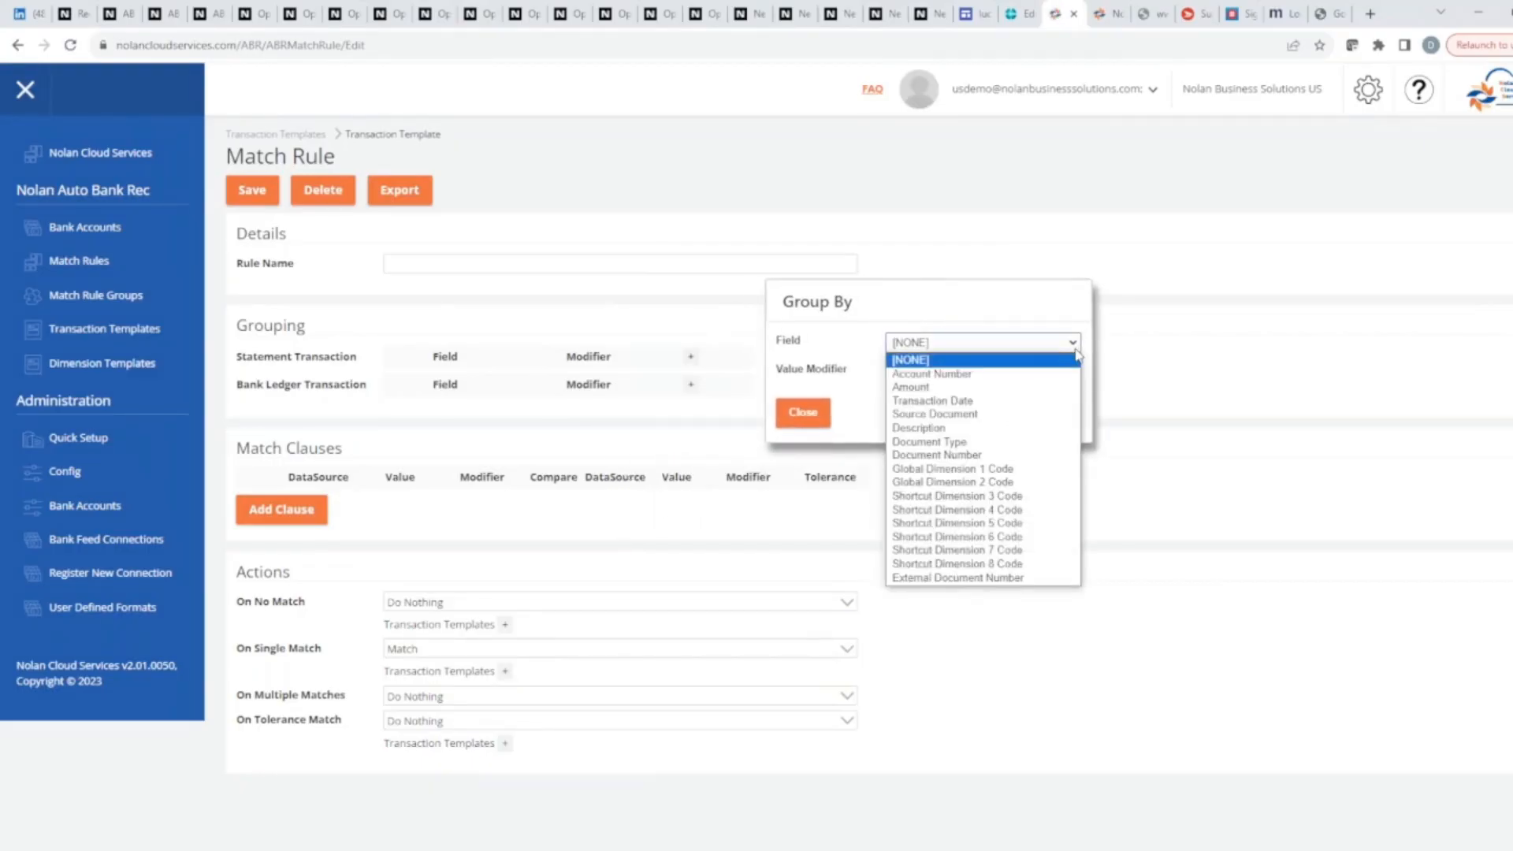
click(925, 428)
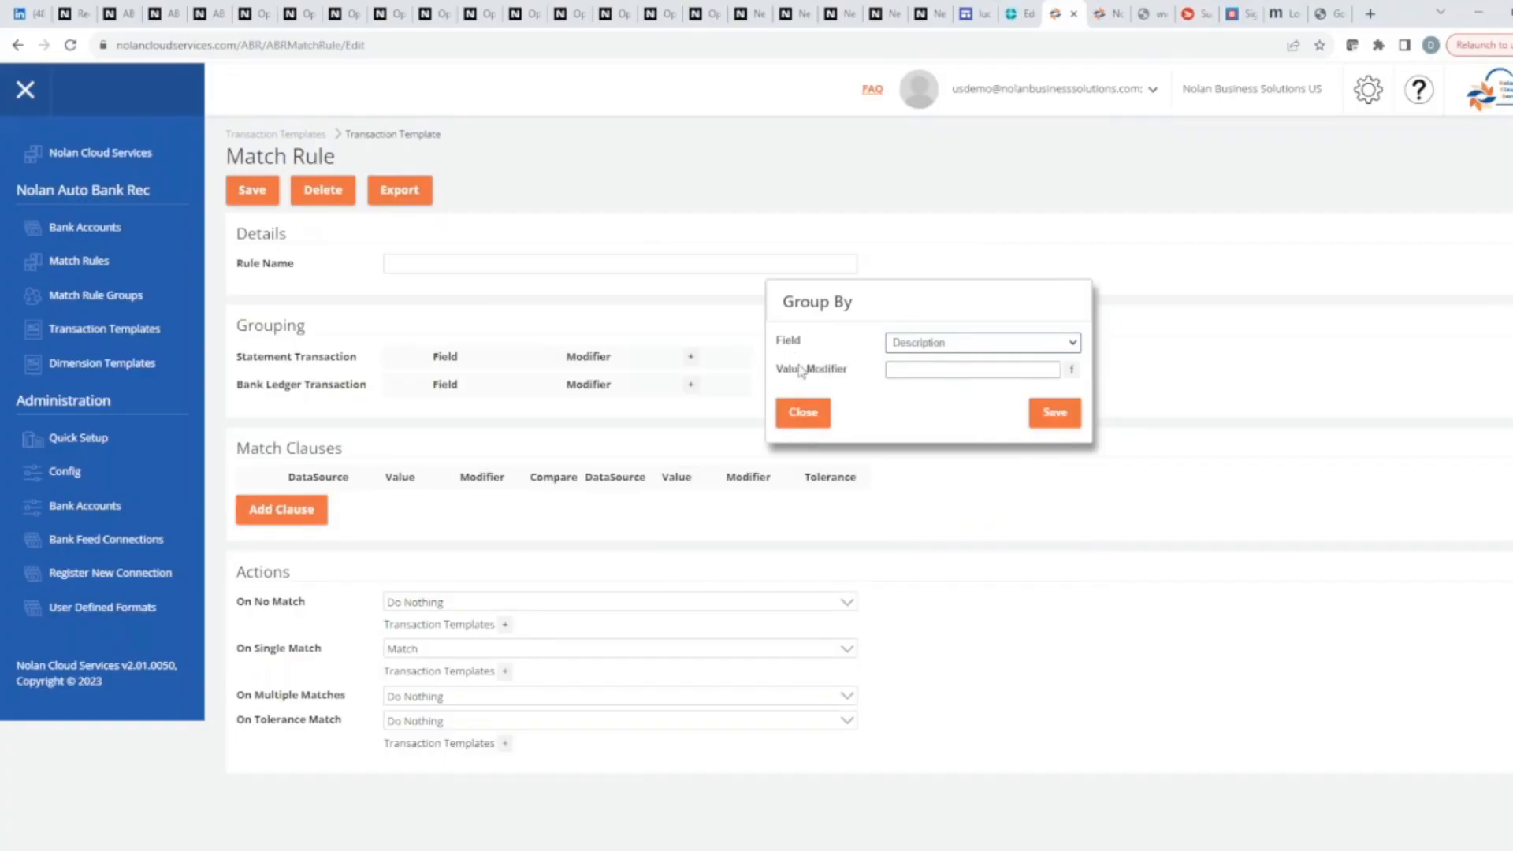
click(804, 416)
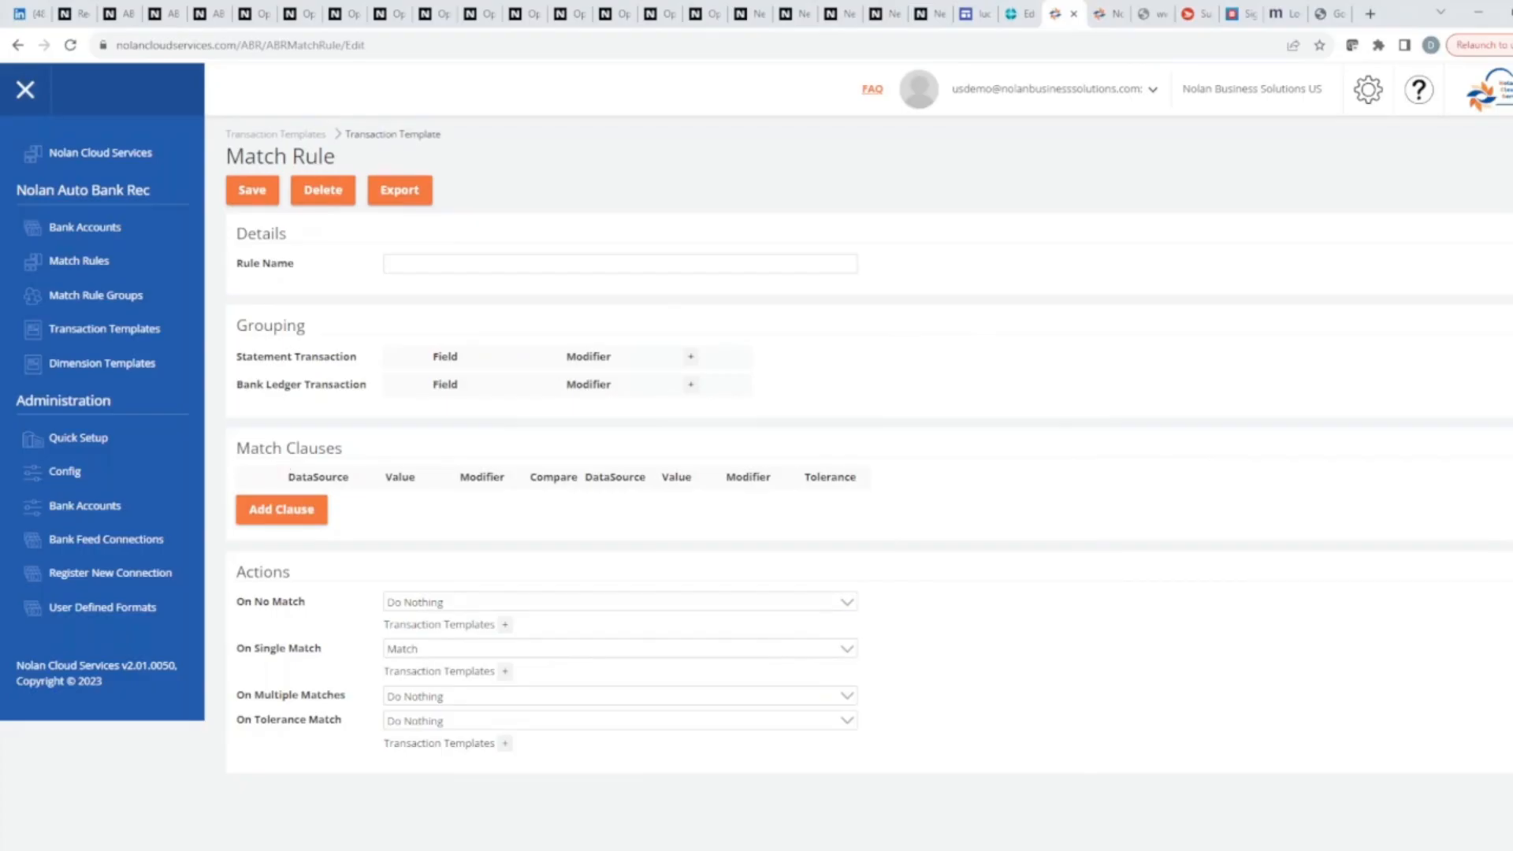
- Start a match clause with Statement Trx as the first data source and Customer Reference as its value
click(293, 521)
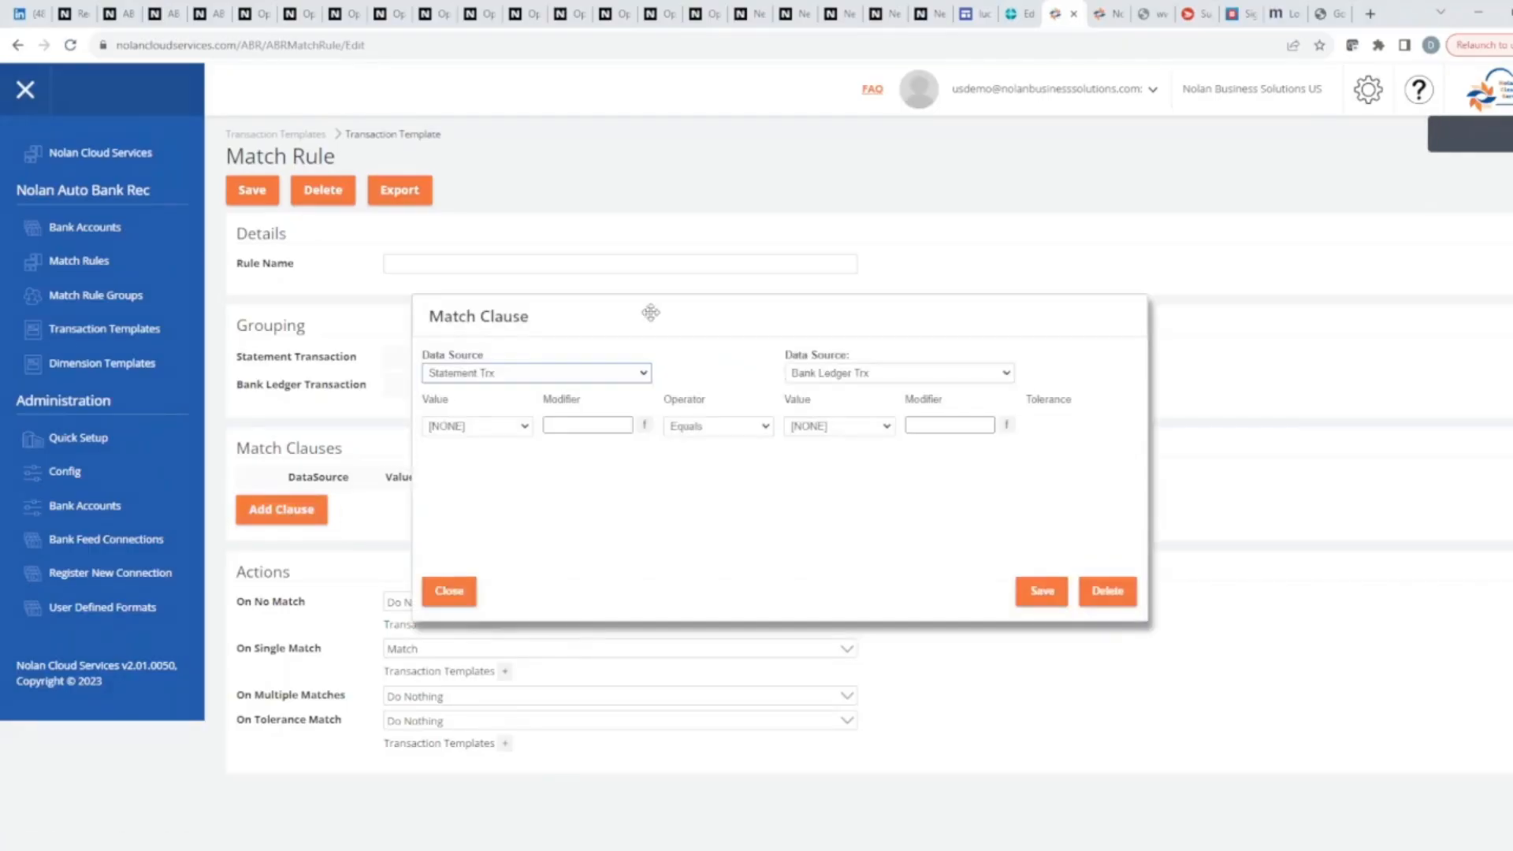
drag(650, 313, 689, 219)
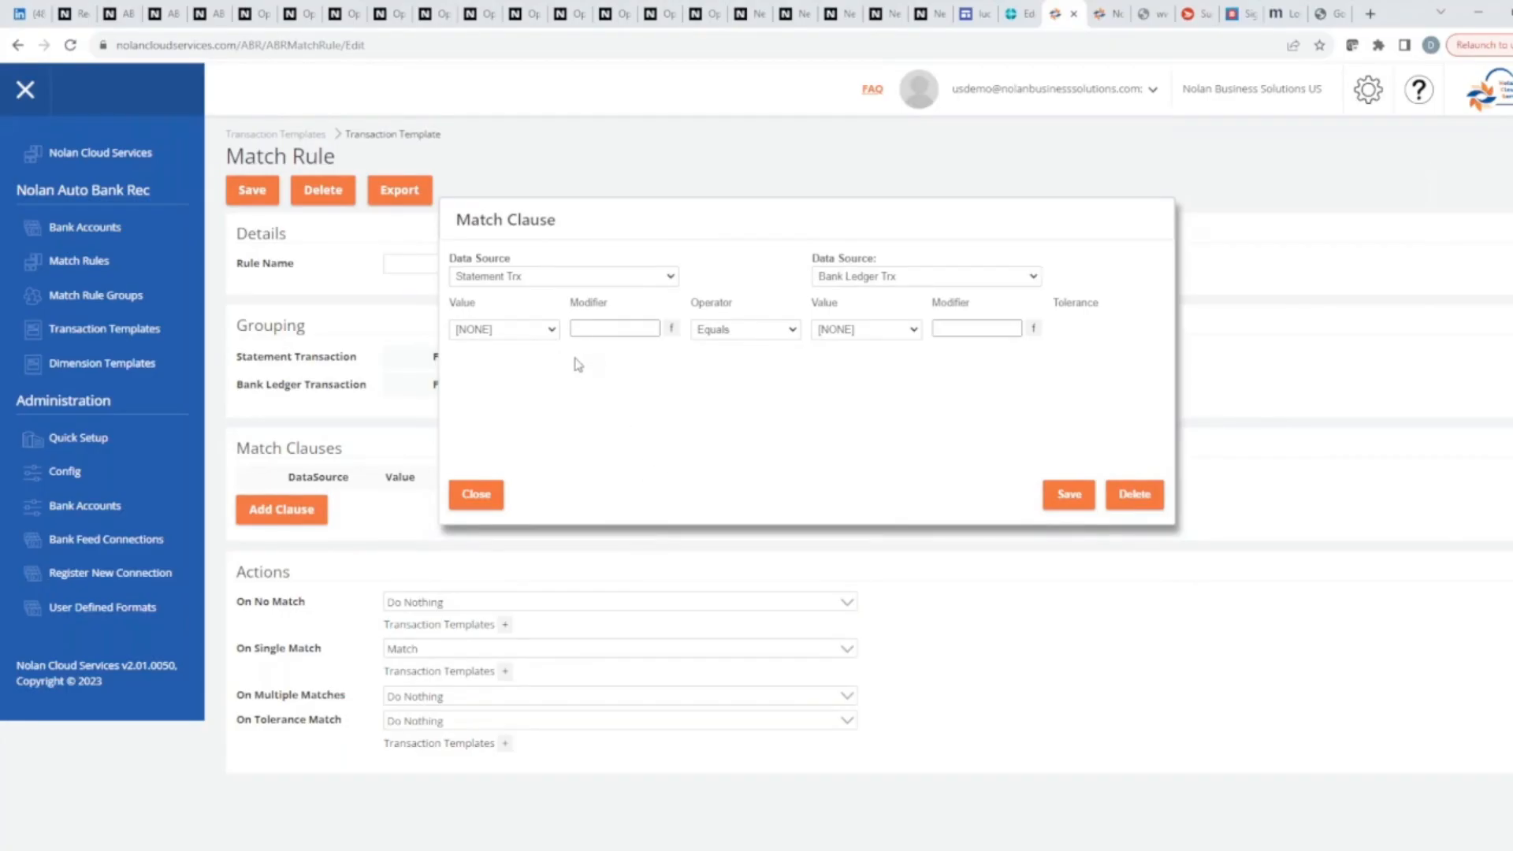
click(671, 277)
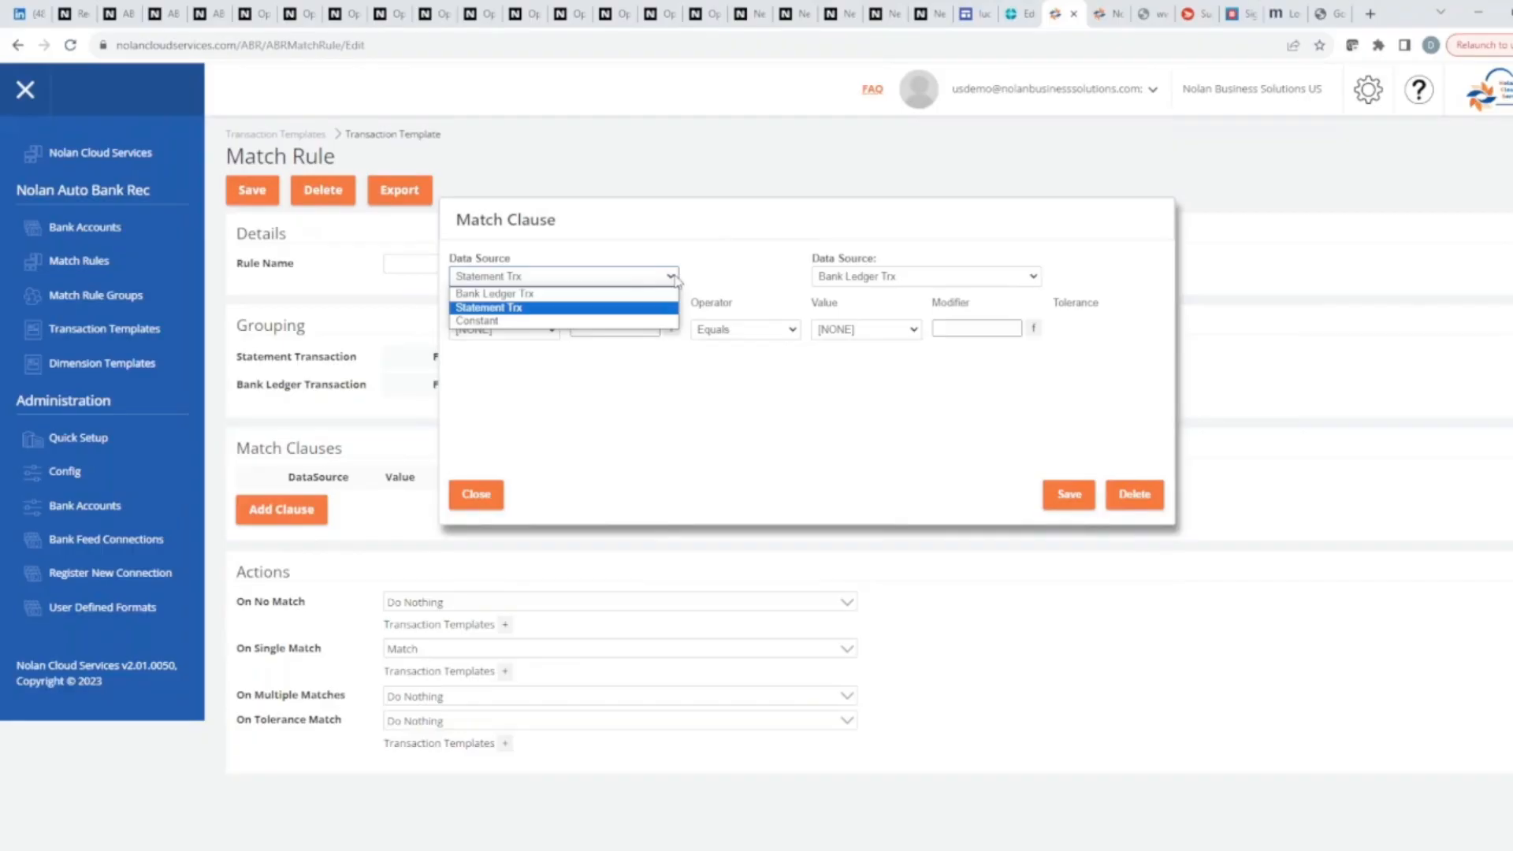
click(674, 277)
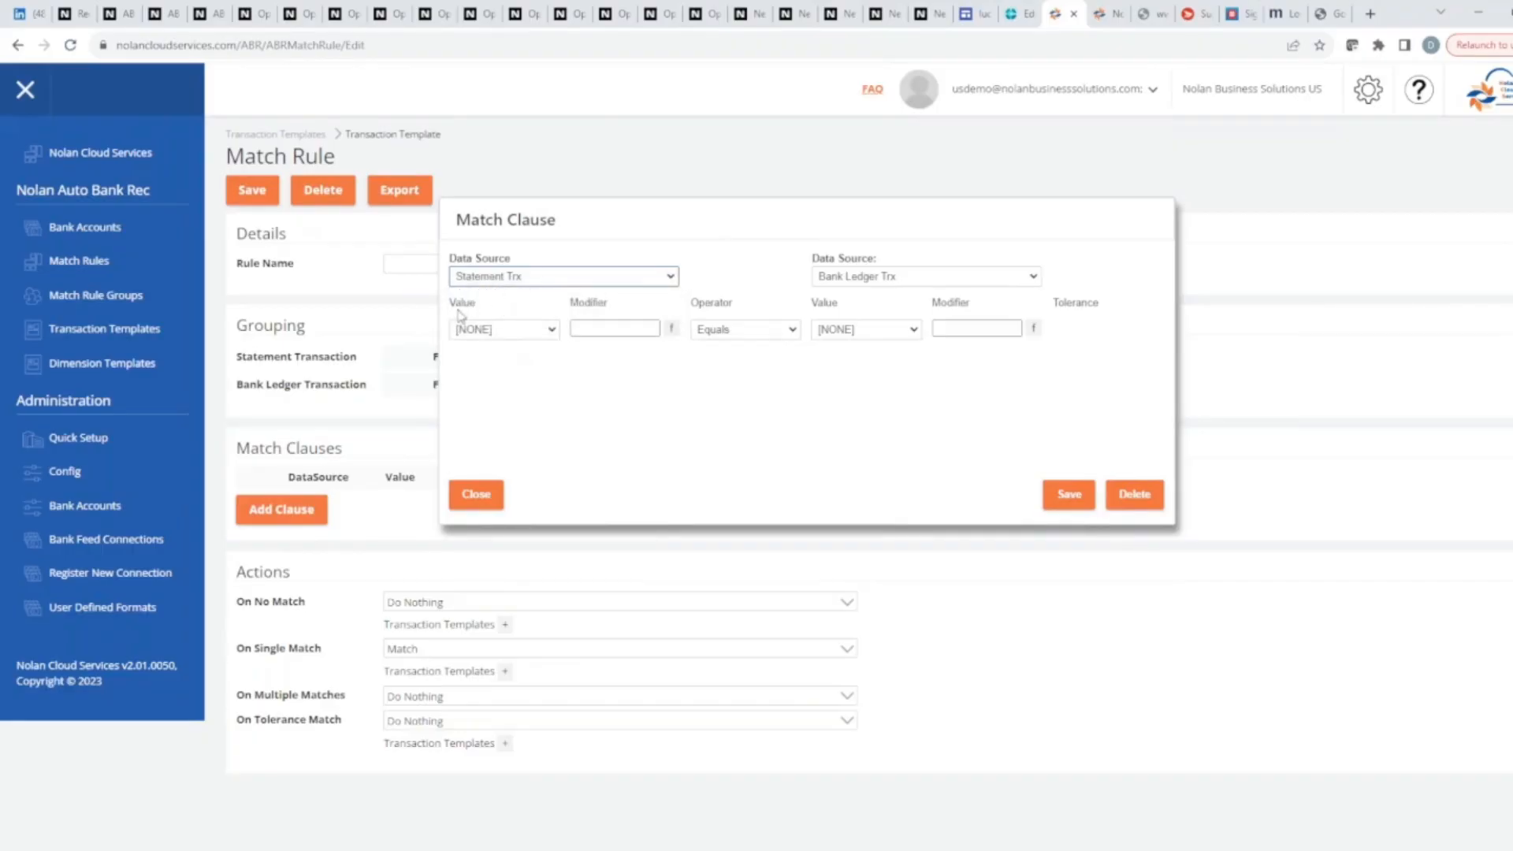
click(552, 331)
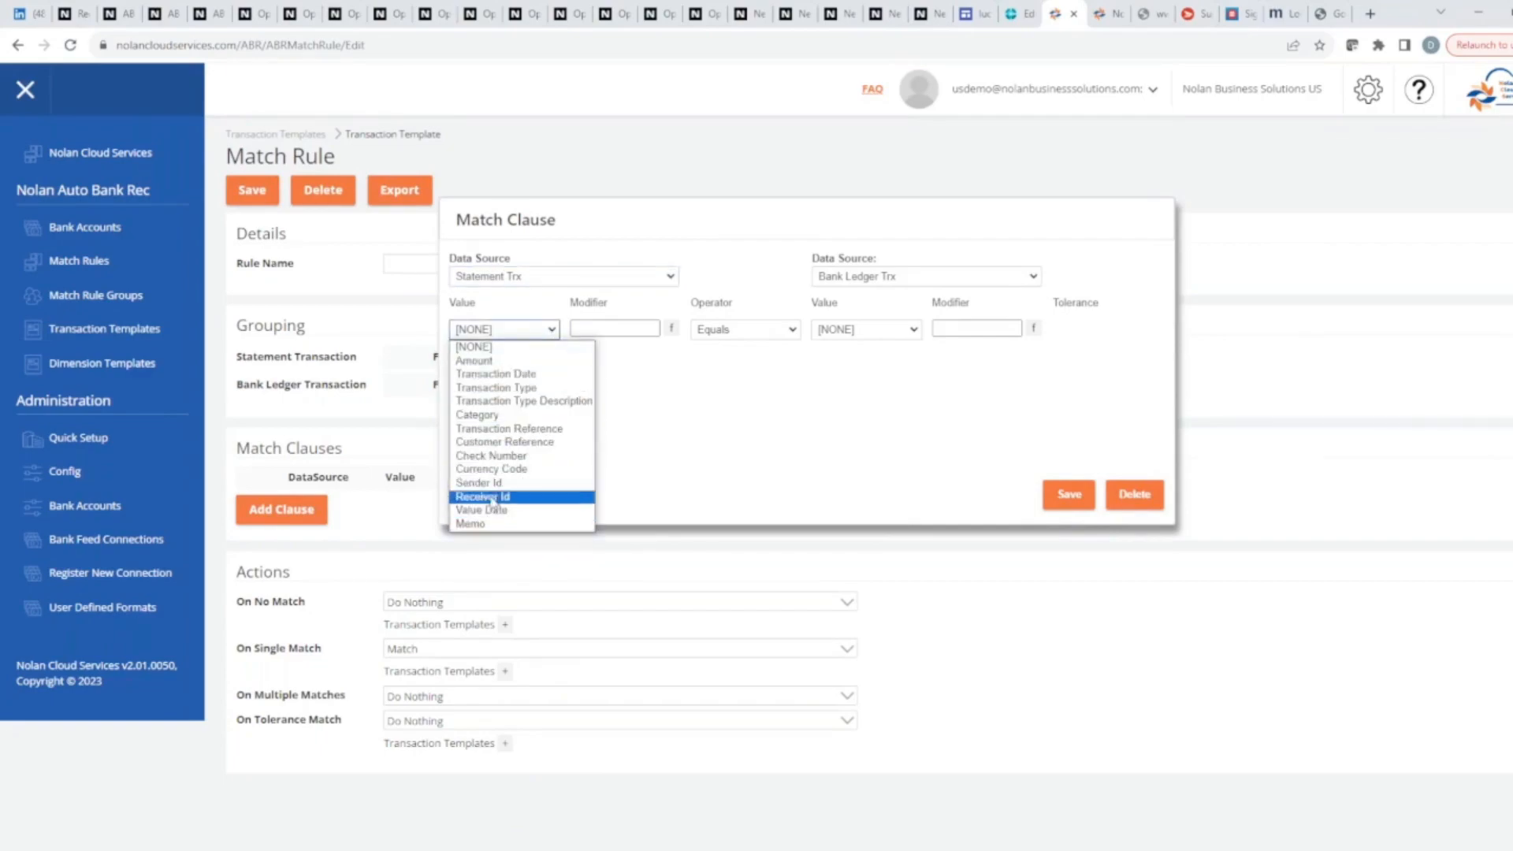
click(506, 443)
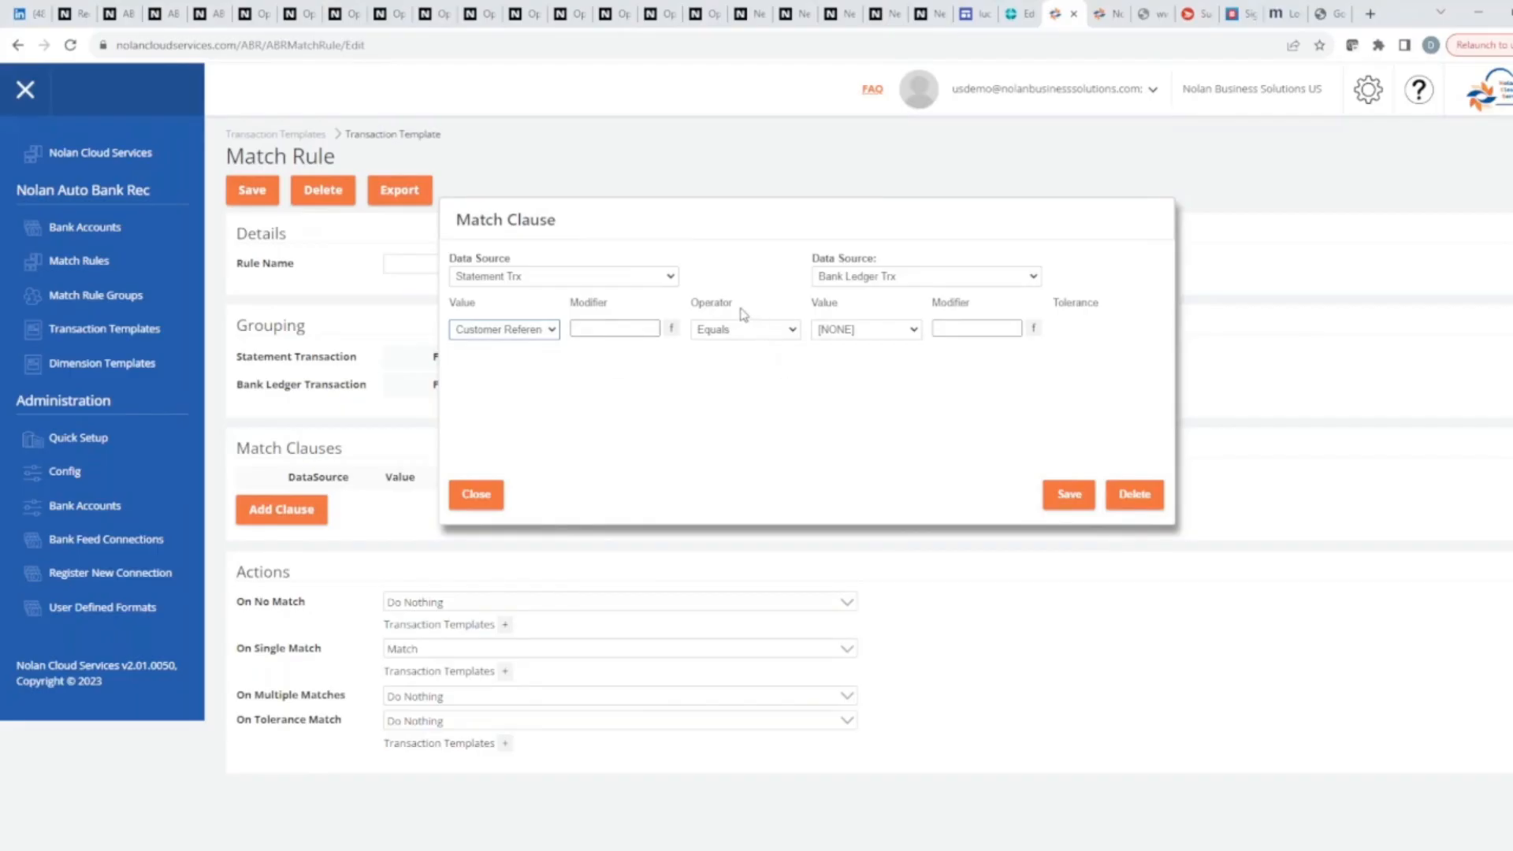
- Compare the clause with the Equals operator against the Bank Ledger Trx Source Document value, and close the clause without saving
click(792, 331)
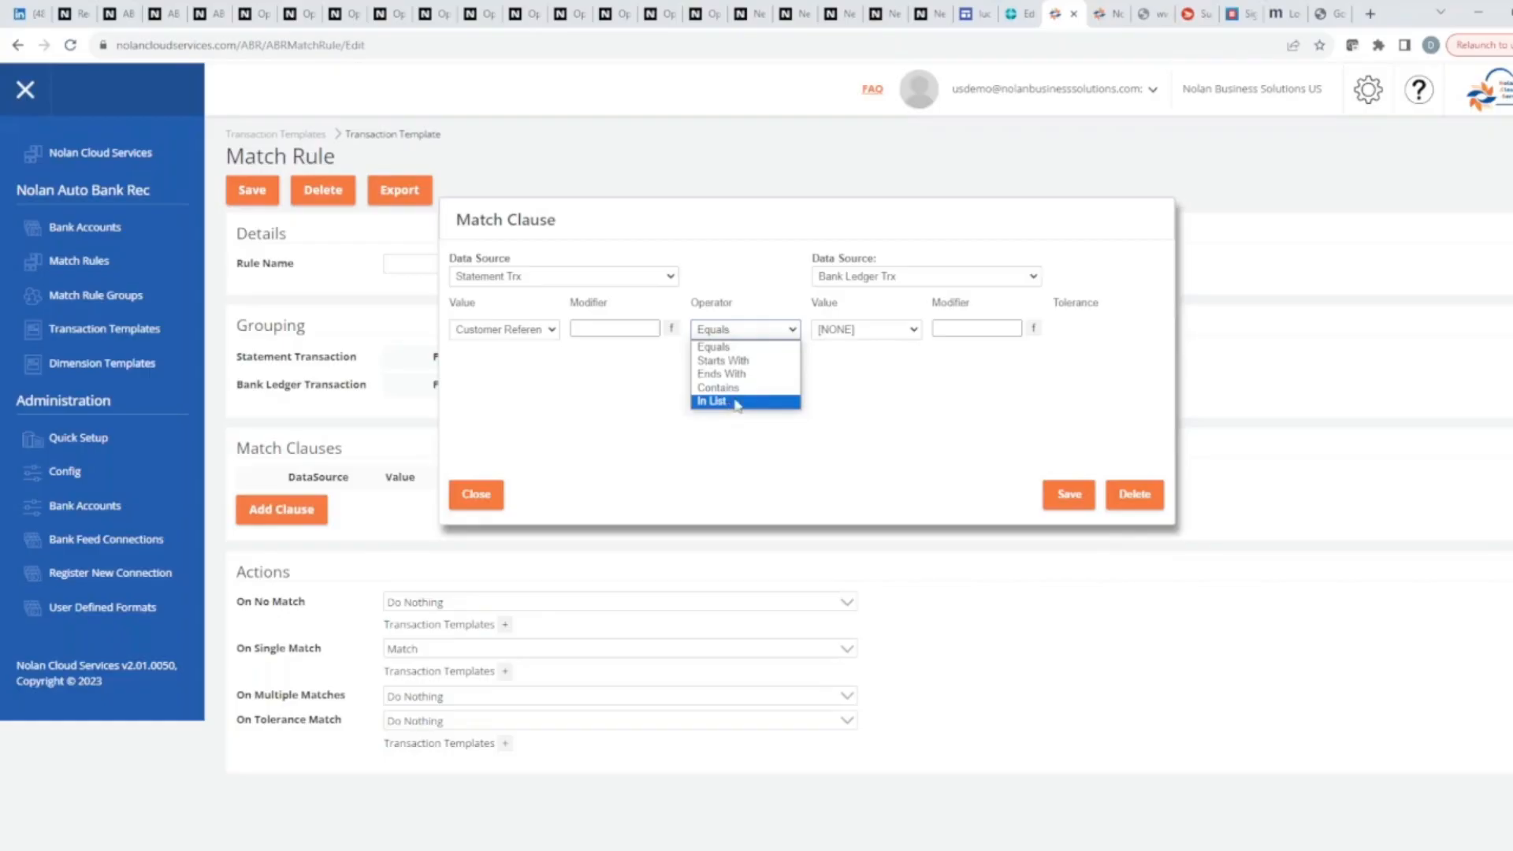
click(731, 349)
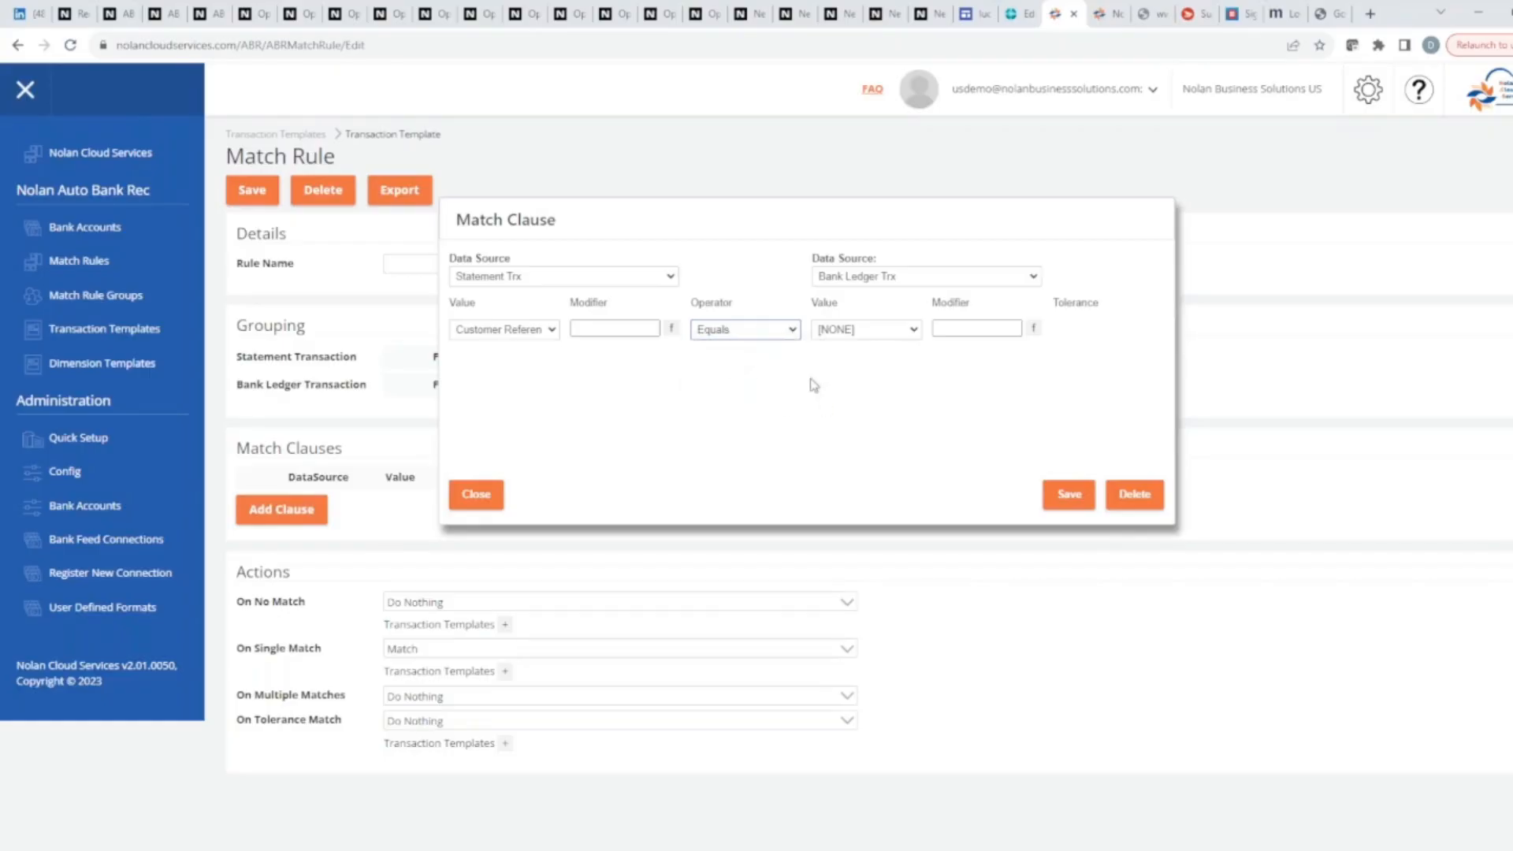
click(1038, 279)
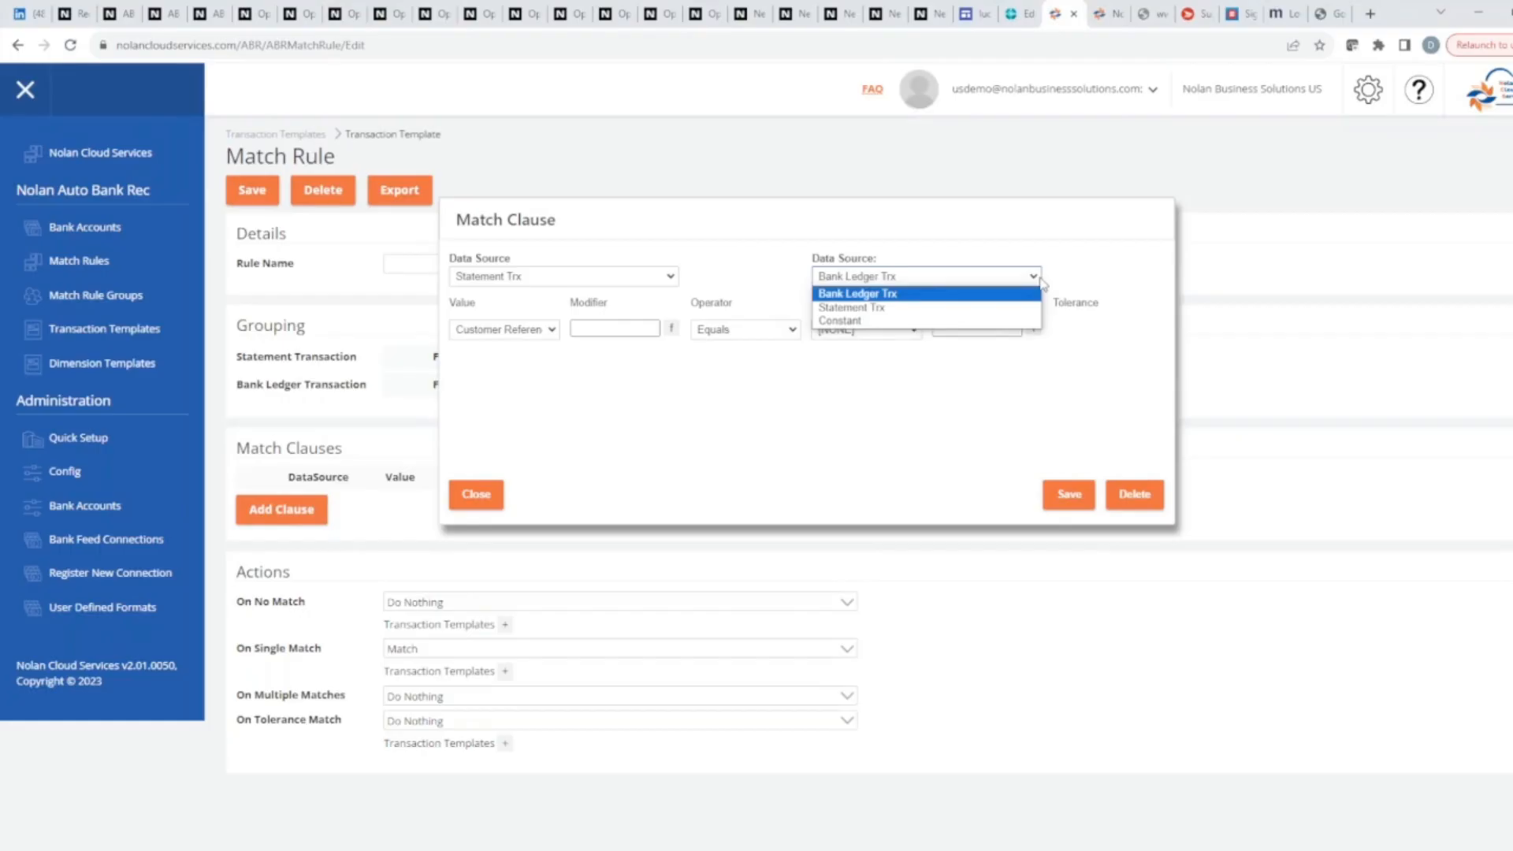
click(1042, 282)
click(916, 331)
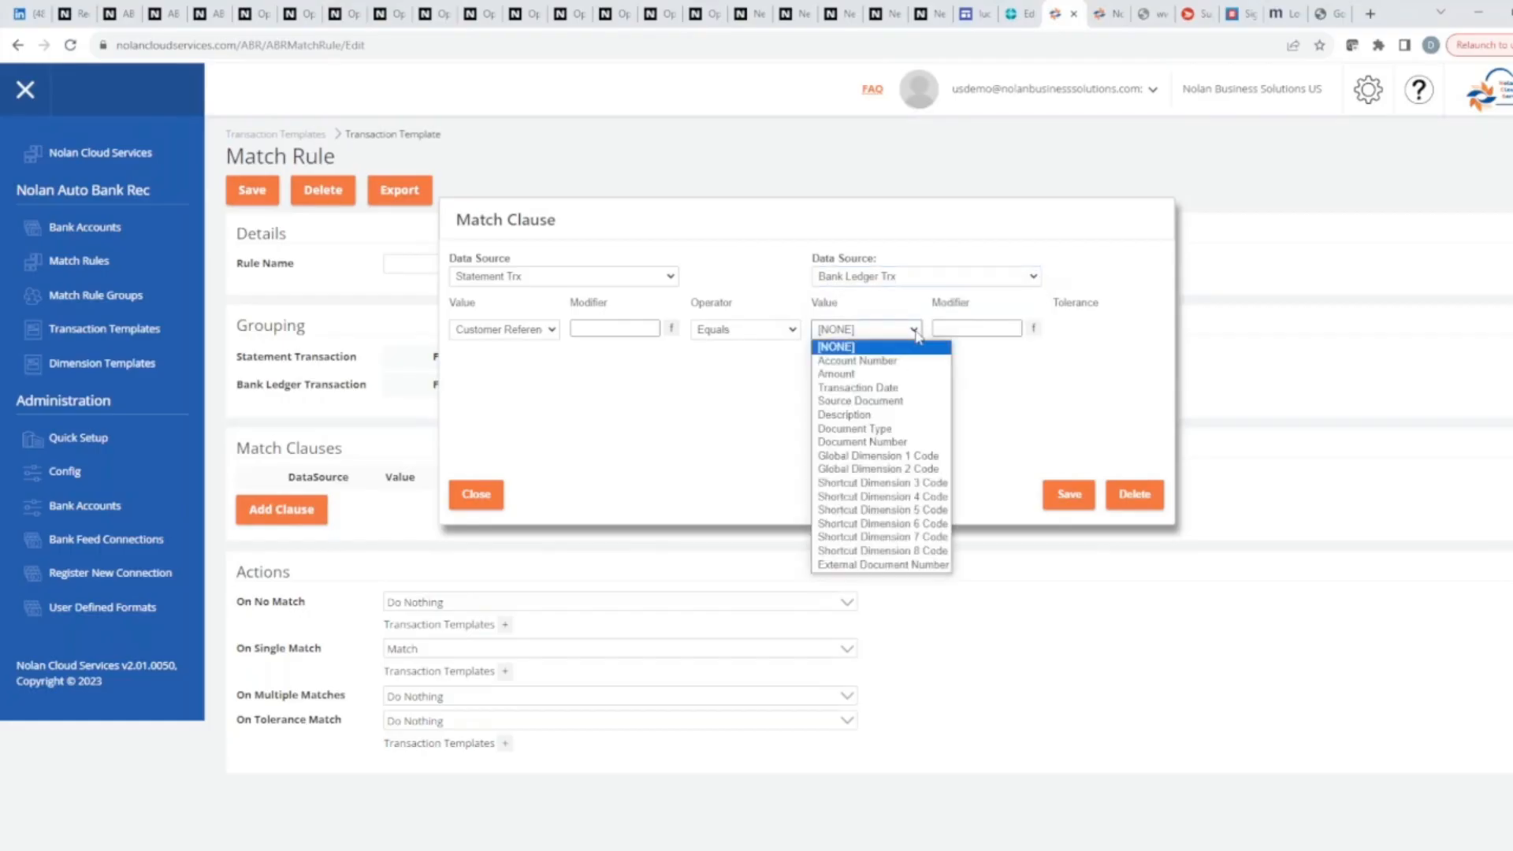
click(861, 404)
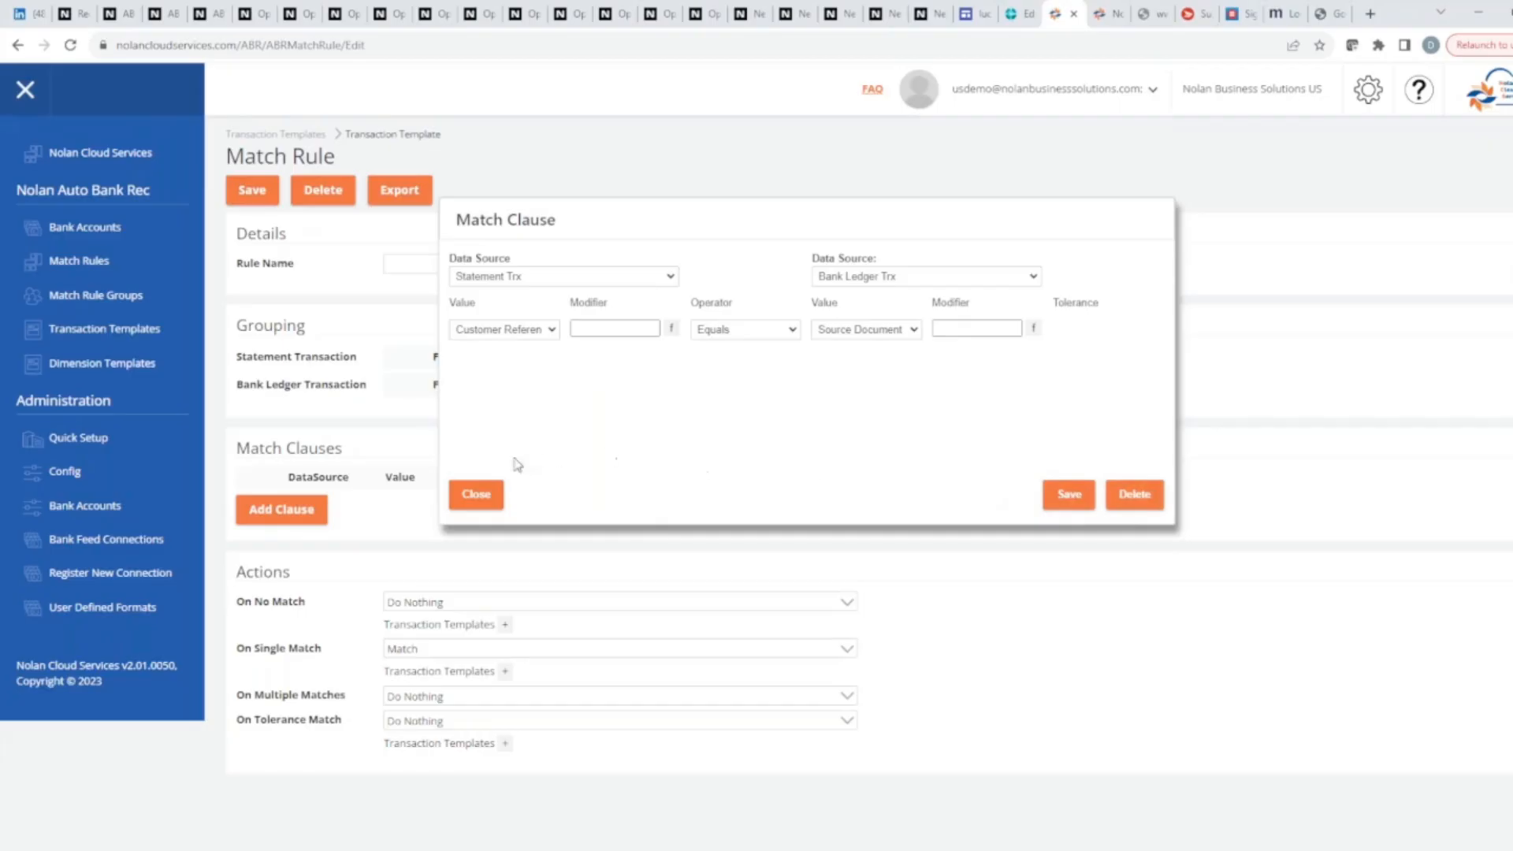
click(476, 494)
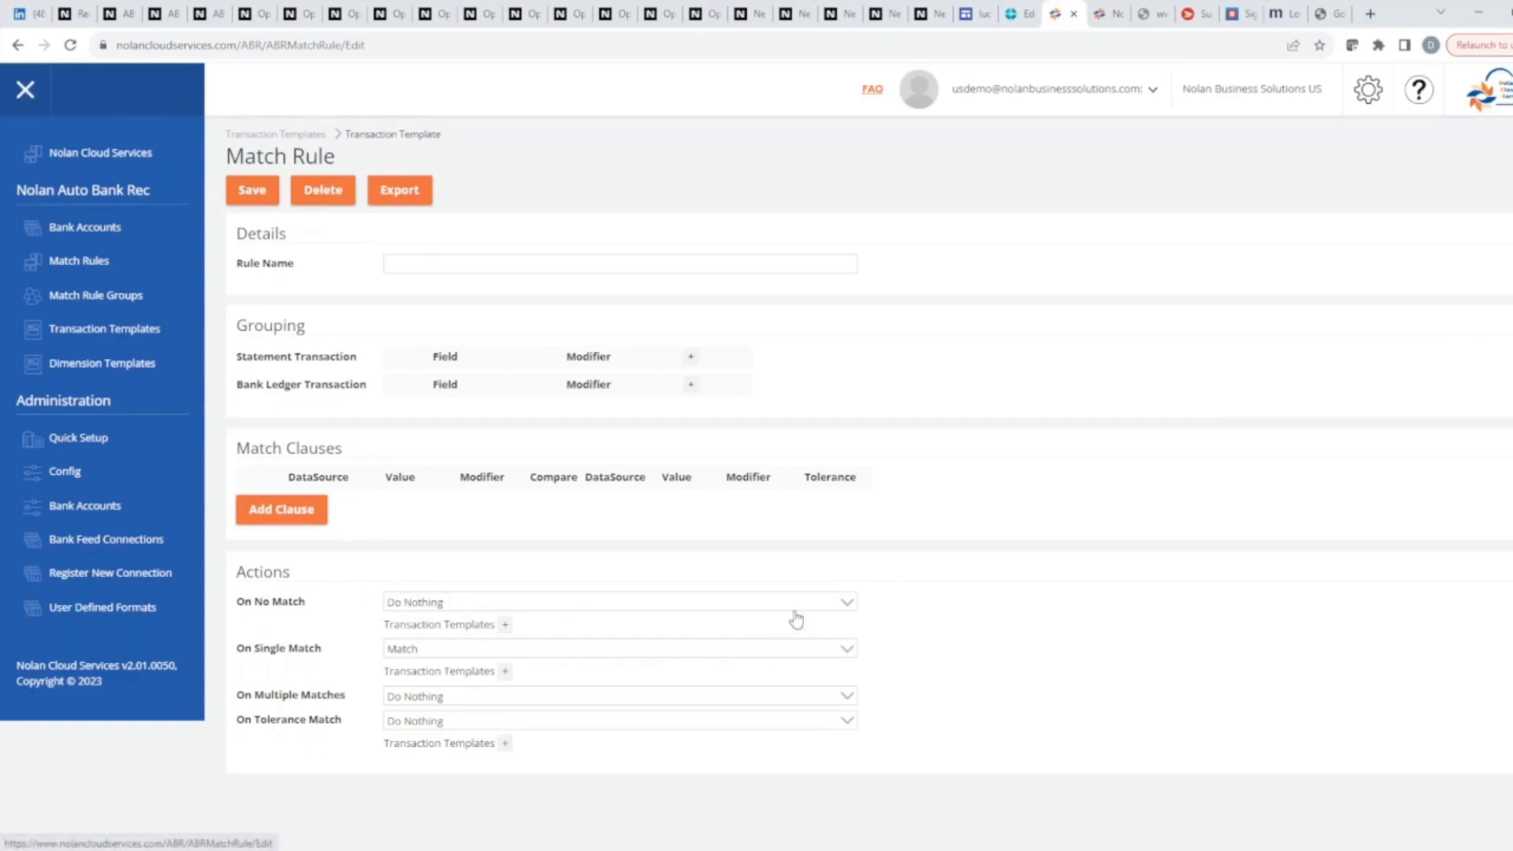
- Set the On No Match action to Create Bank Ledger Transaction and add the PG Bank Charges transaction template to it
click(849, 603)
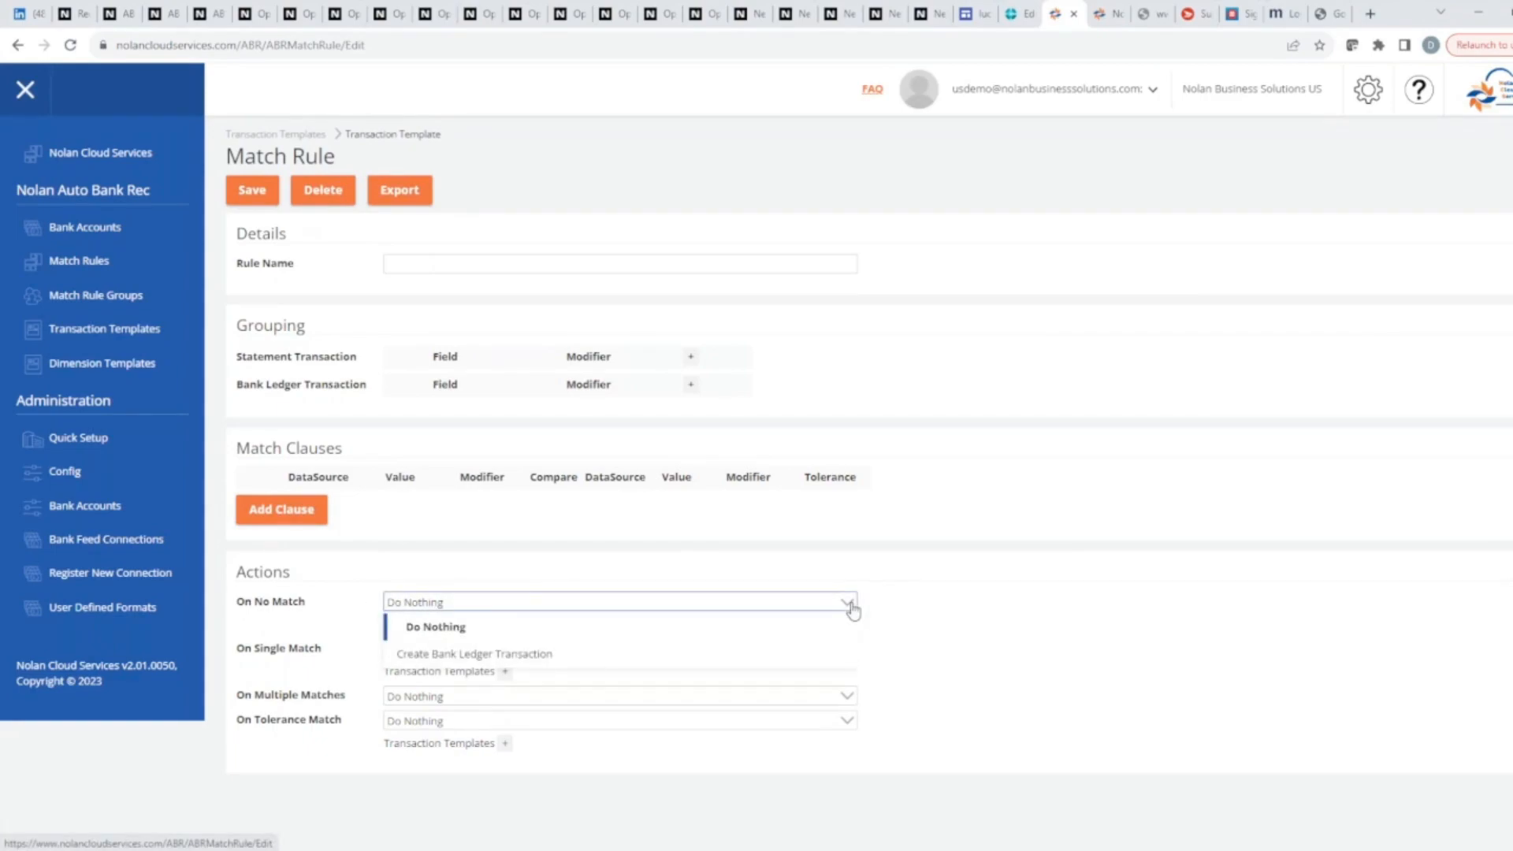
click(559, 655)
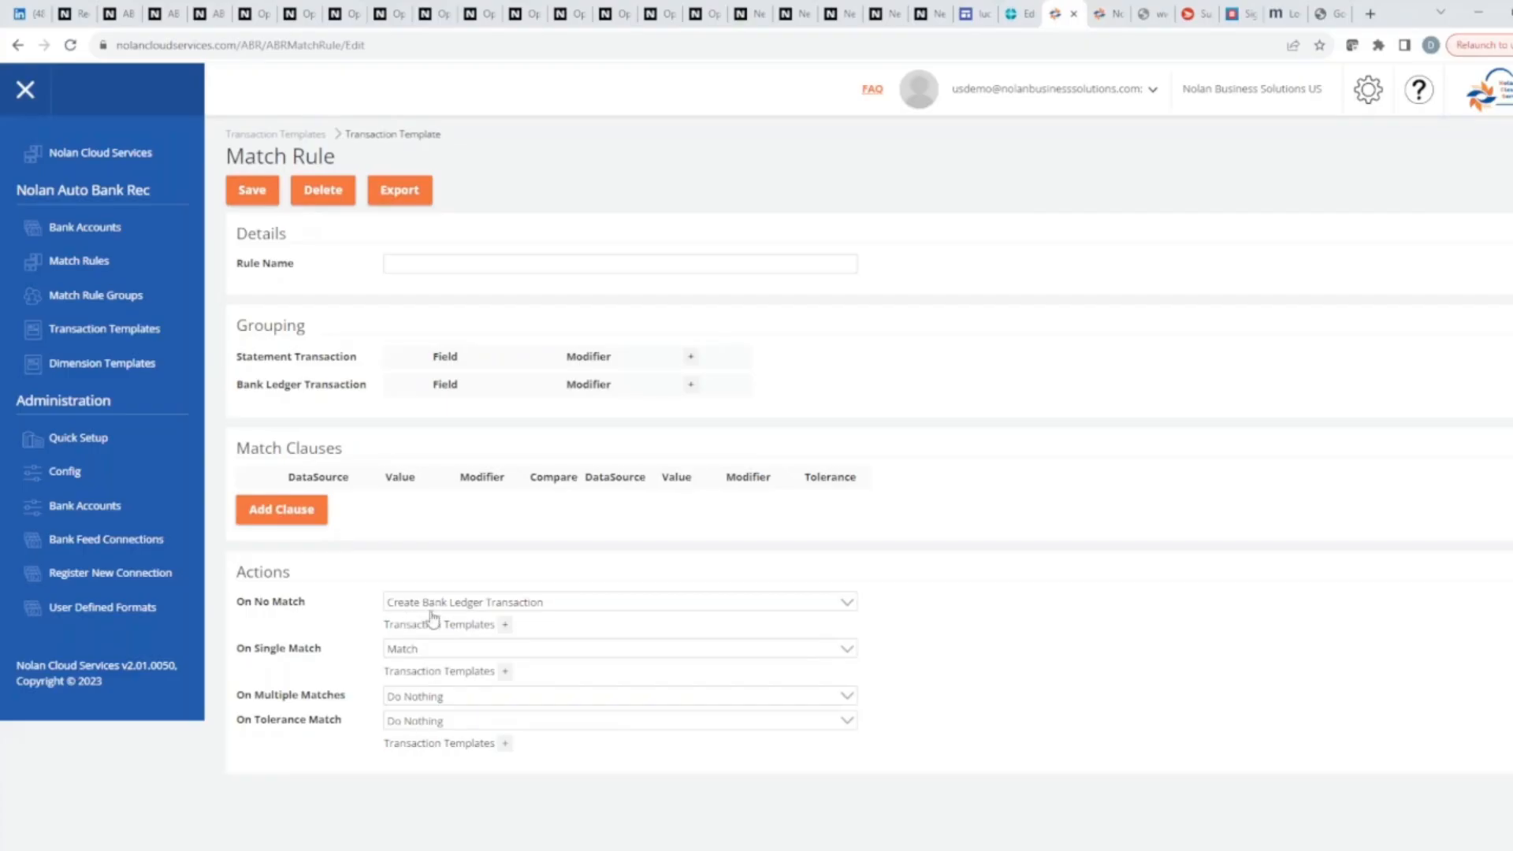
click(506, 625)
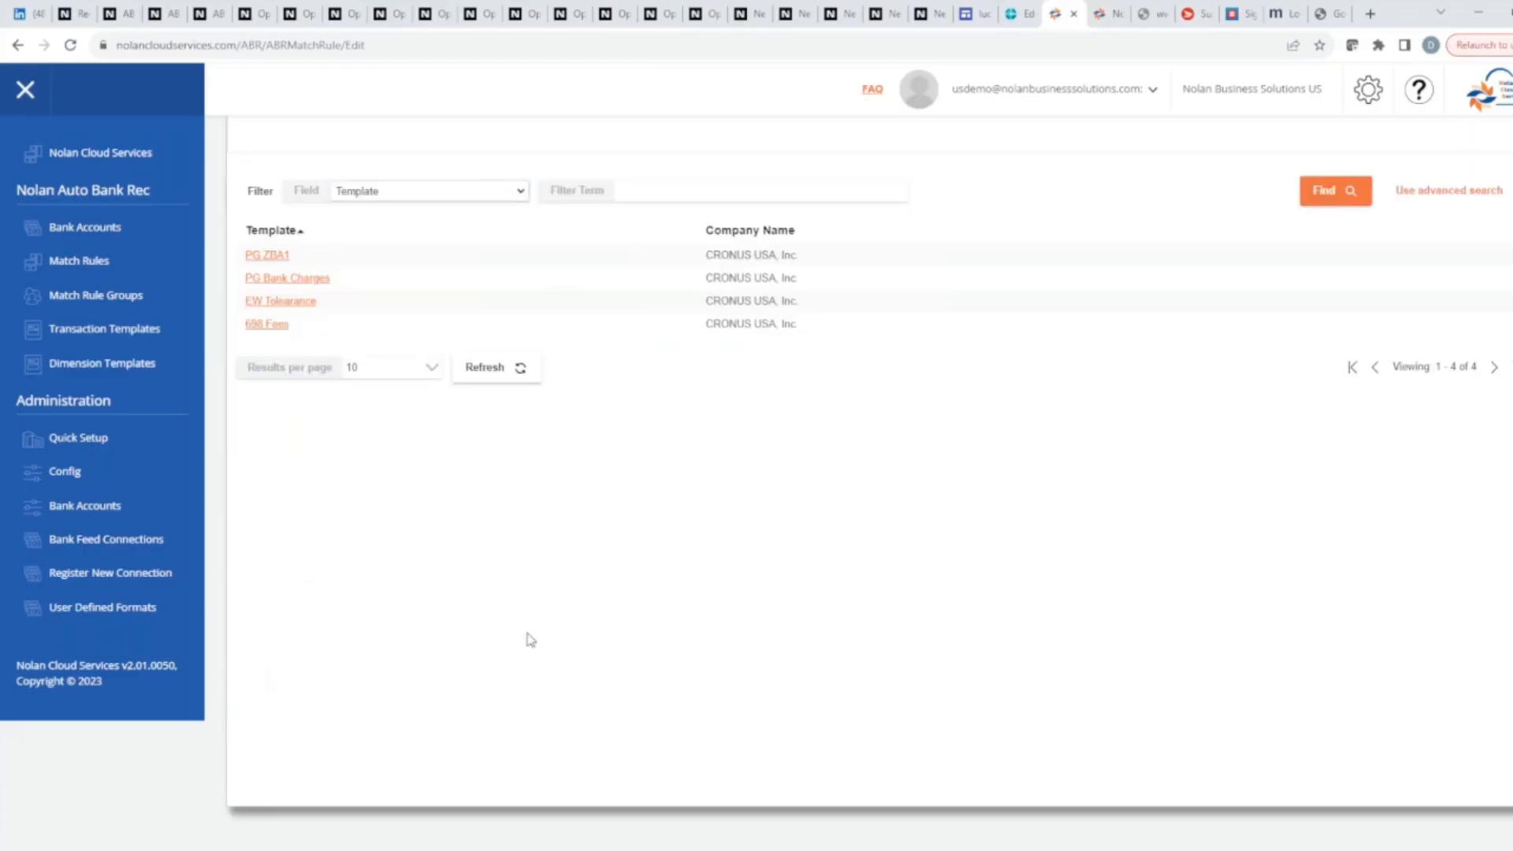
click(297, 288)
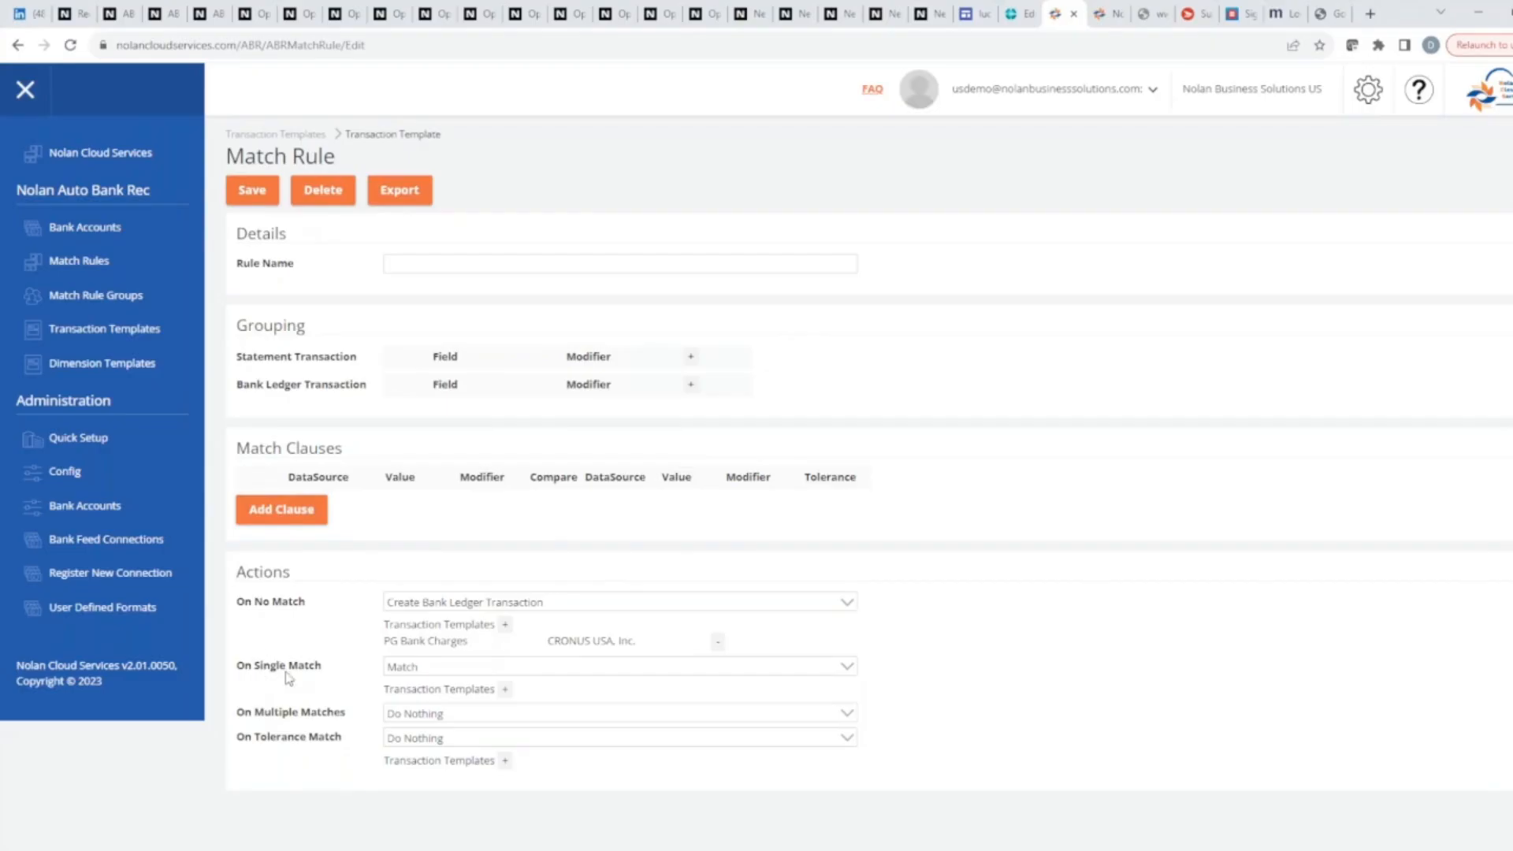
- Keep Match for single matches and Do Nothing for multiple matches, and set the On Tolerance Match action to Create Bank Ledger Transaction
click(846, 669)
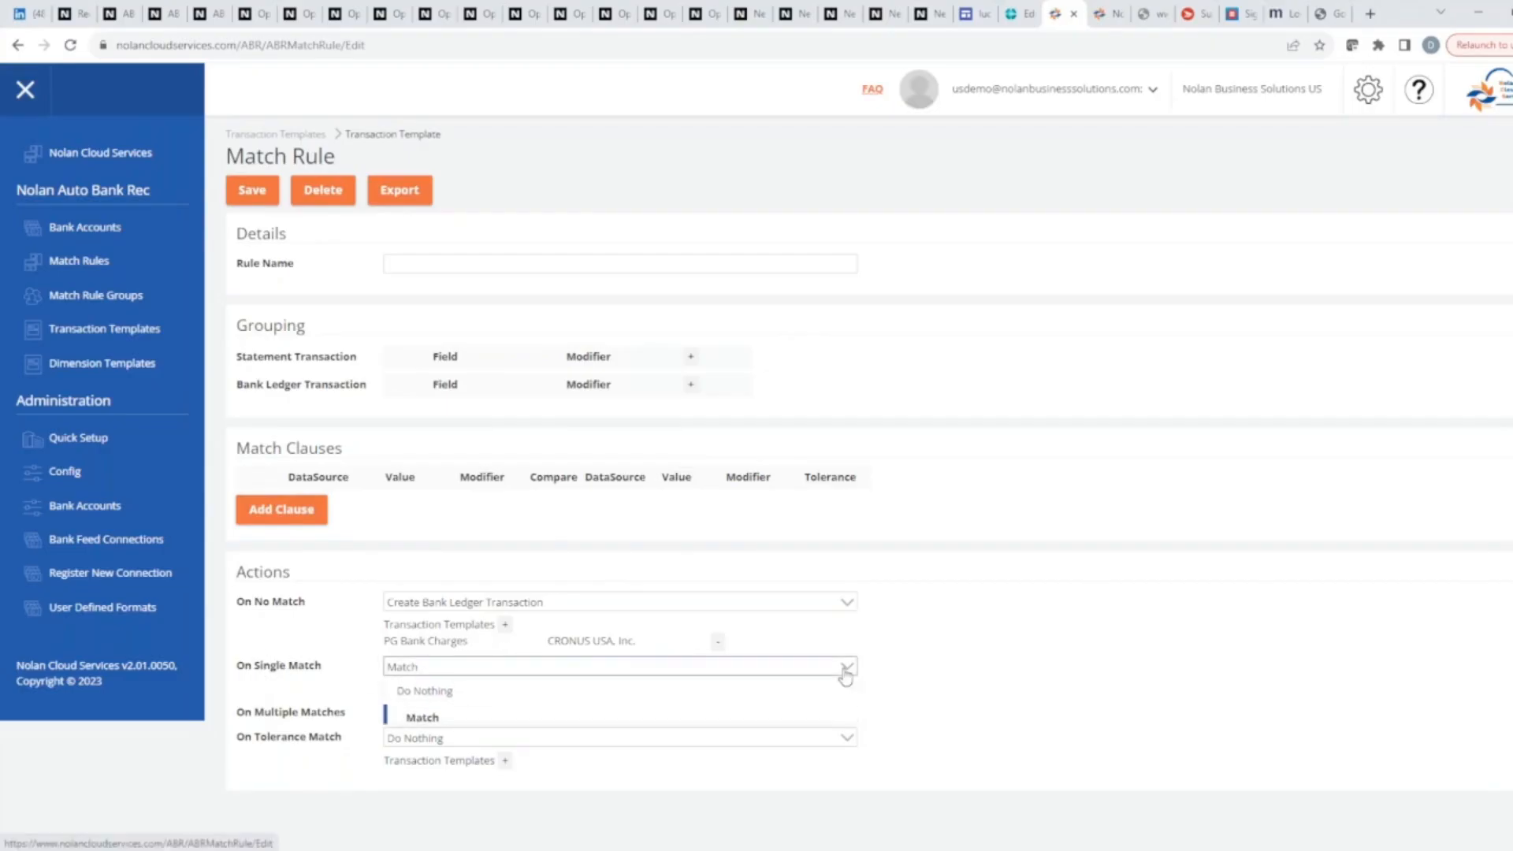
click(394, 717)
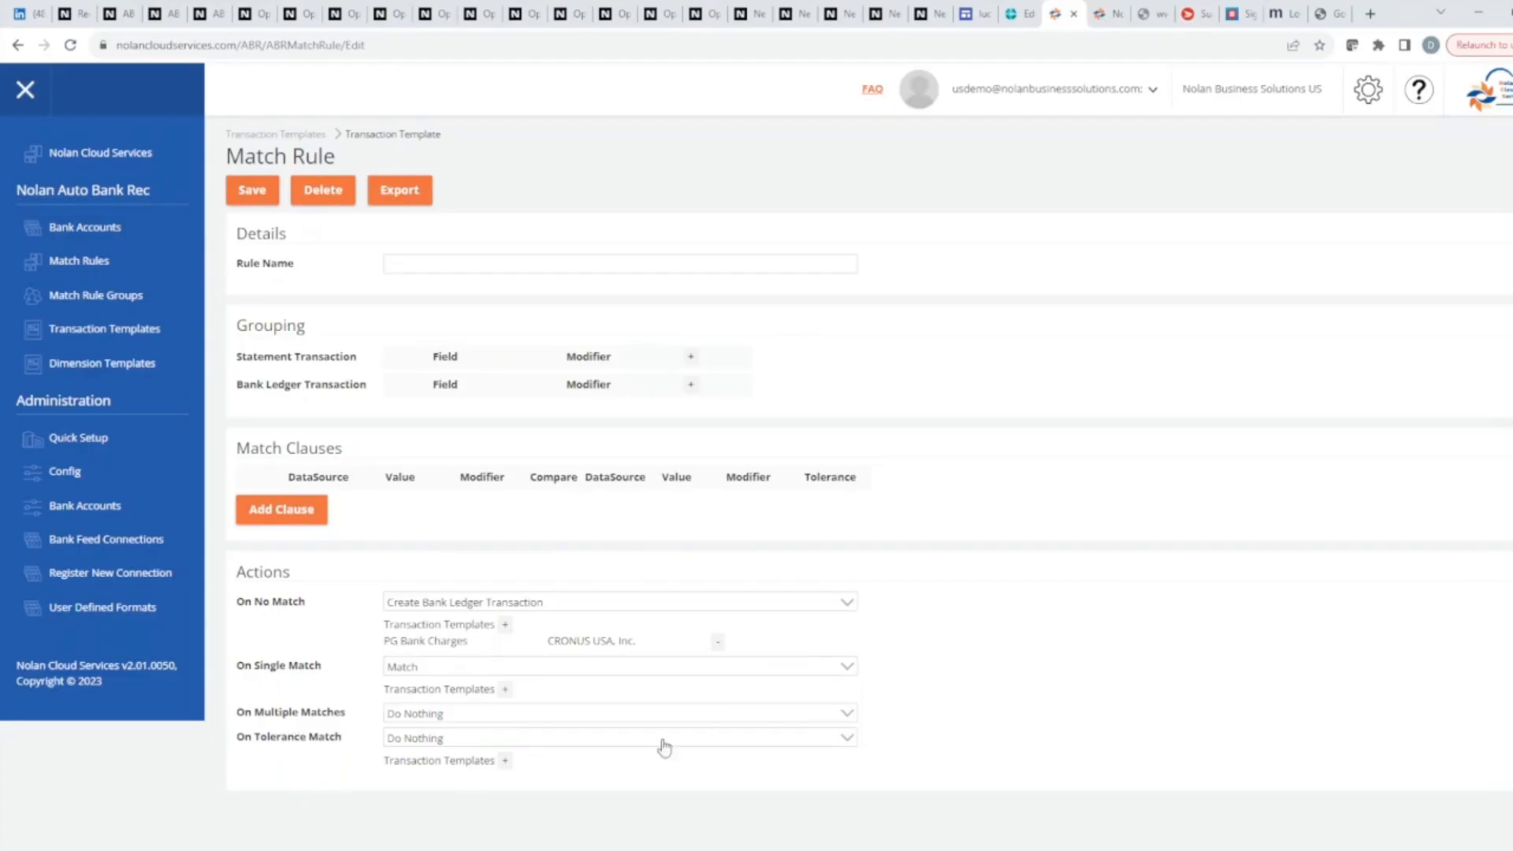
click(848, 717)
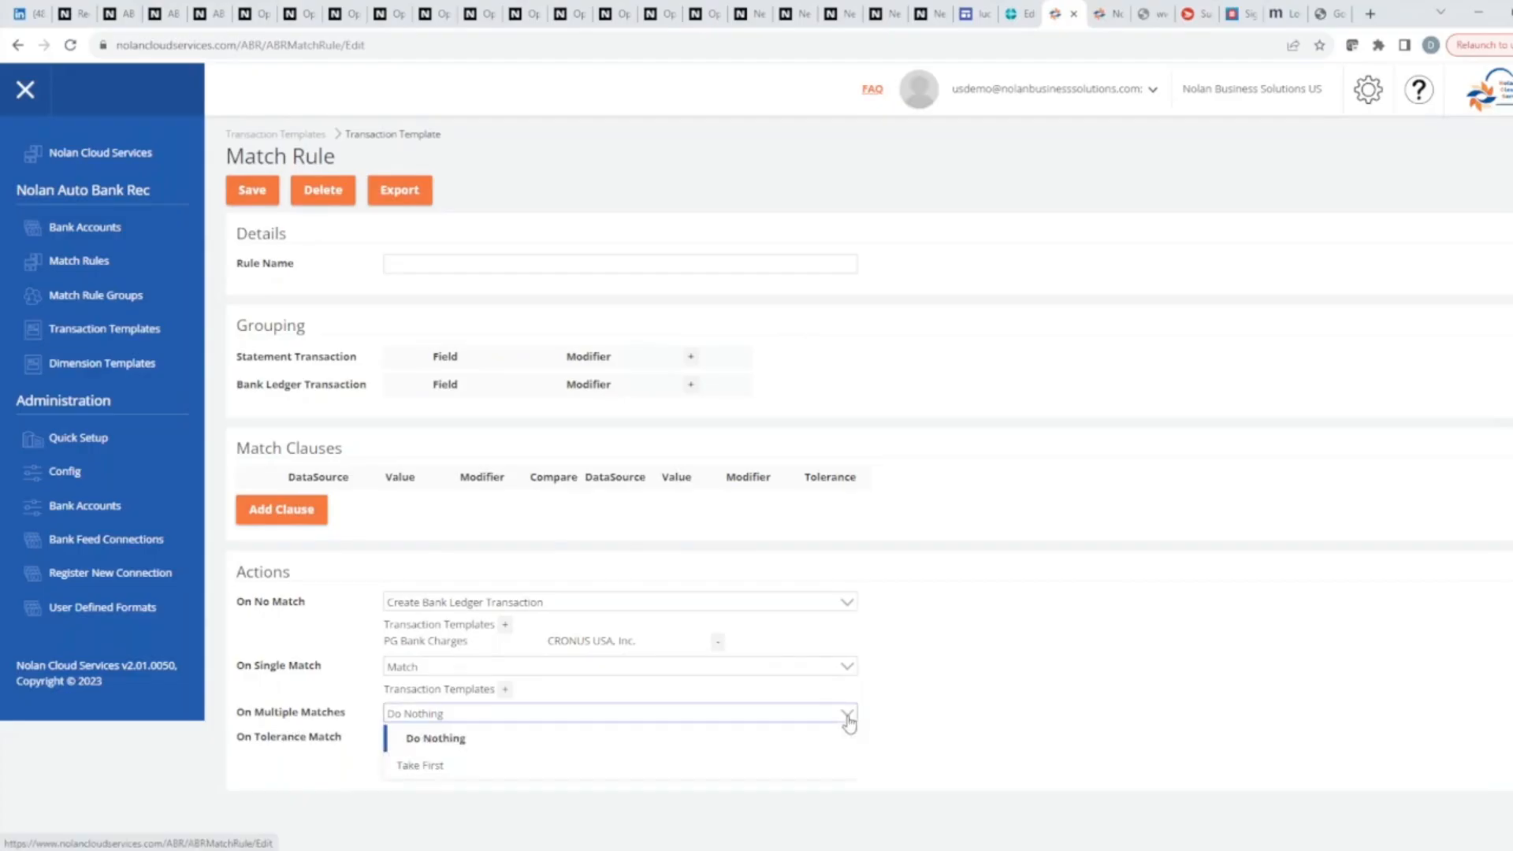
click(848, 722)
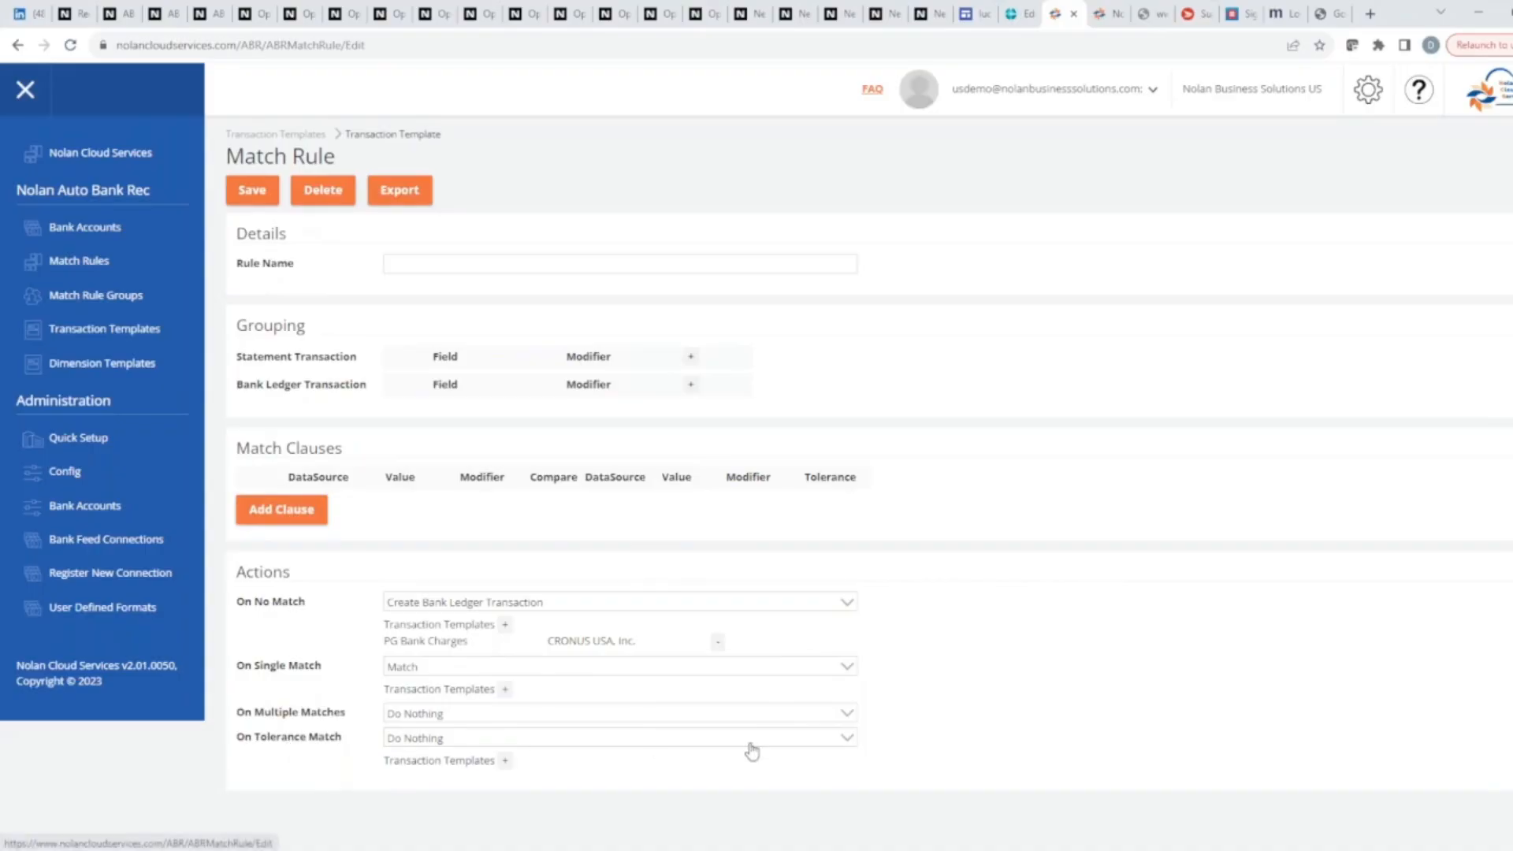
click(846, 742)
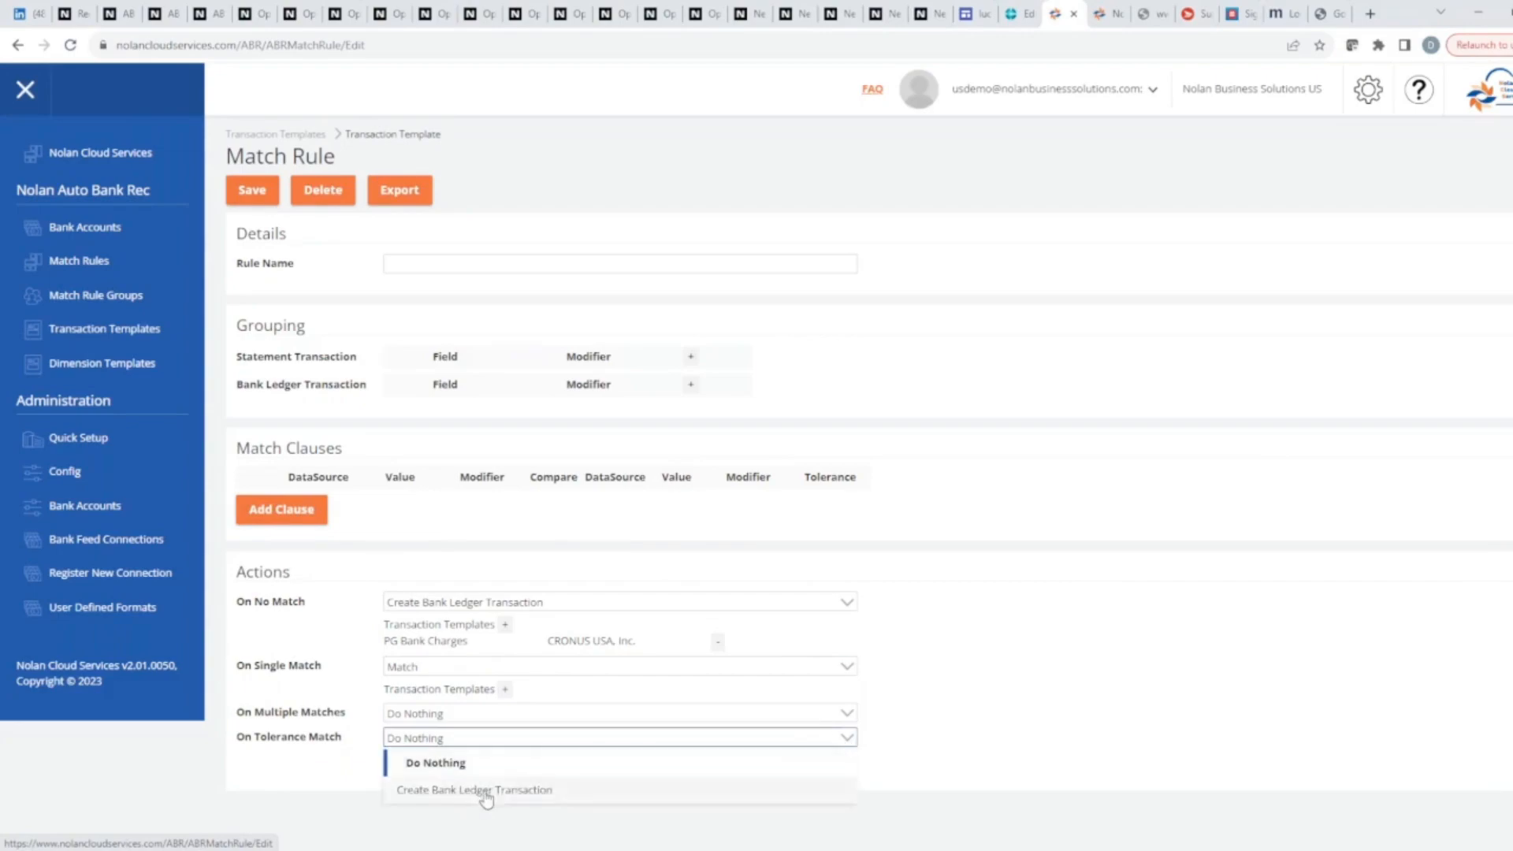
click(487, 785)
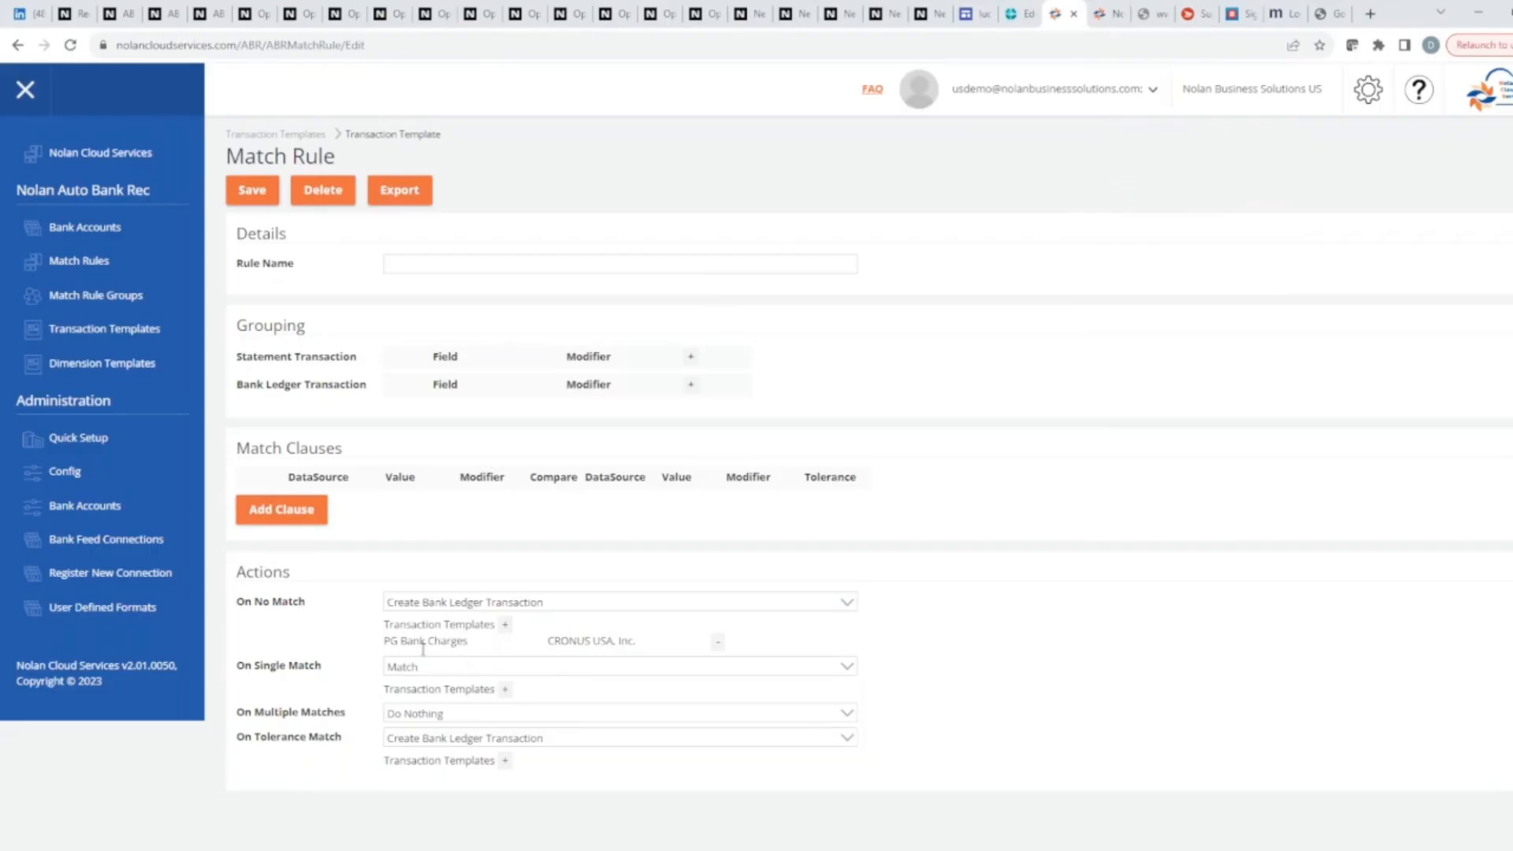
- Switch to the blank transaction template form and check the source field options for the Reference mapping
click(1113, 16)
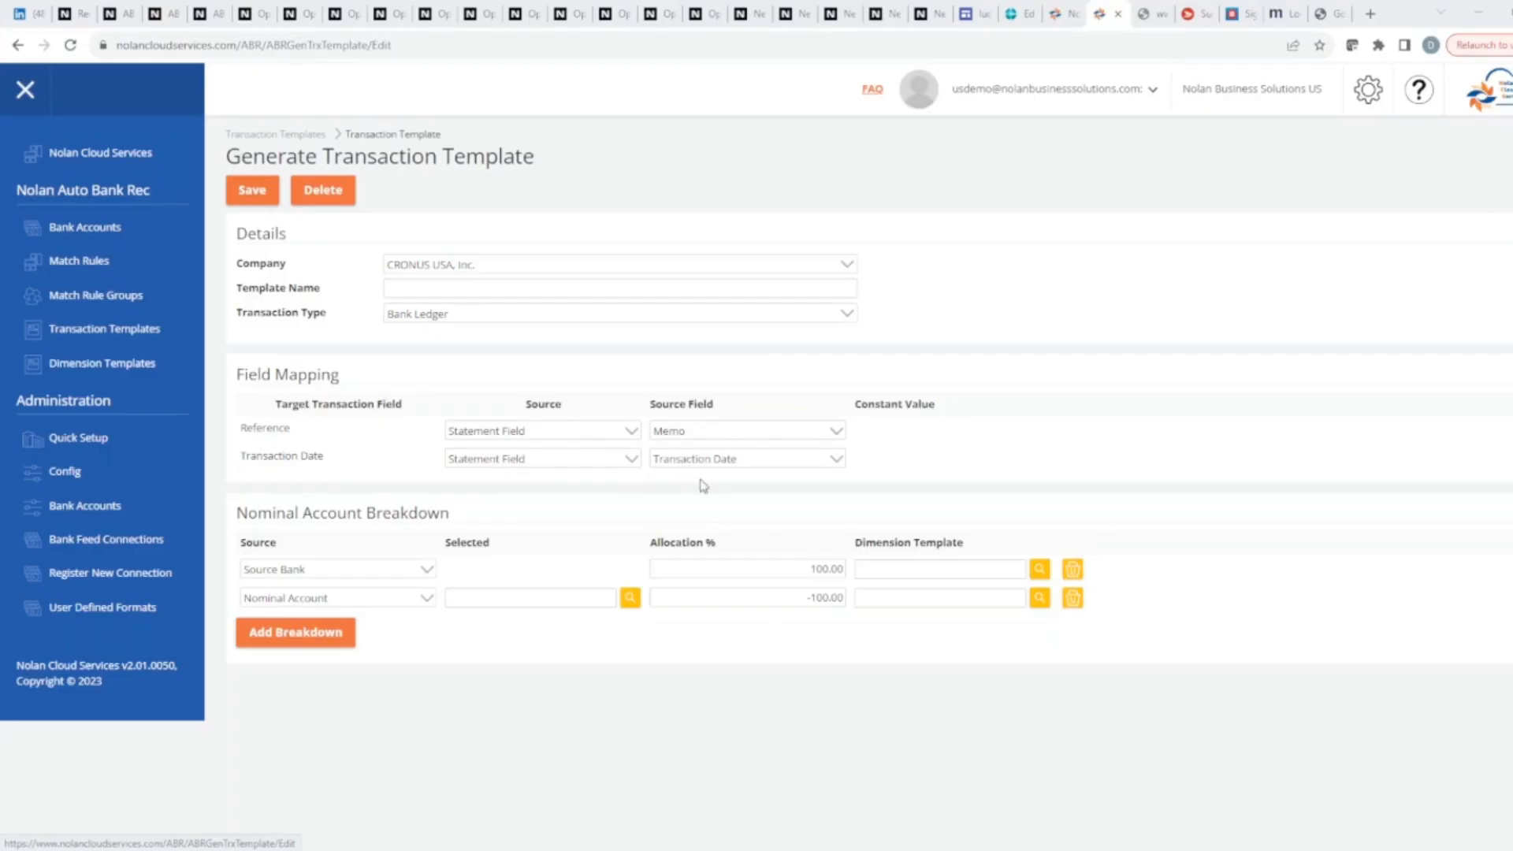
click(837, 432)
click(838, 432)
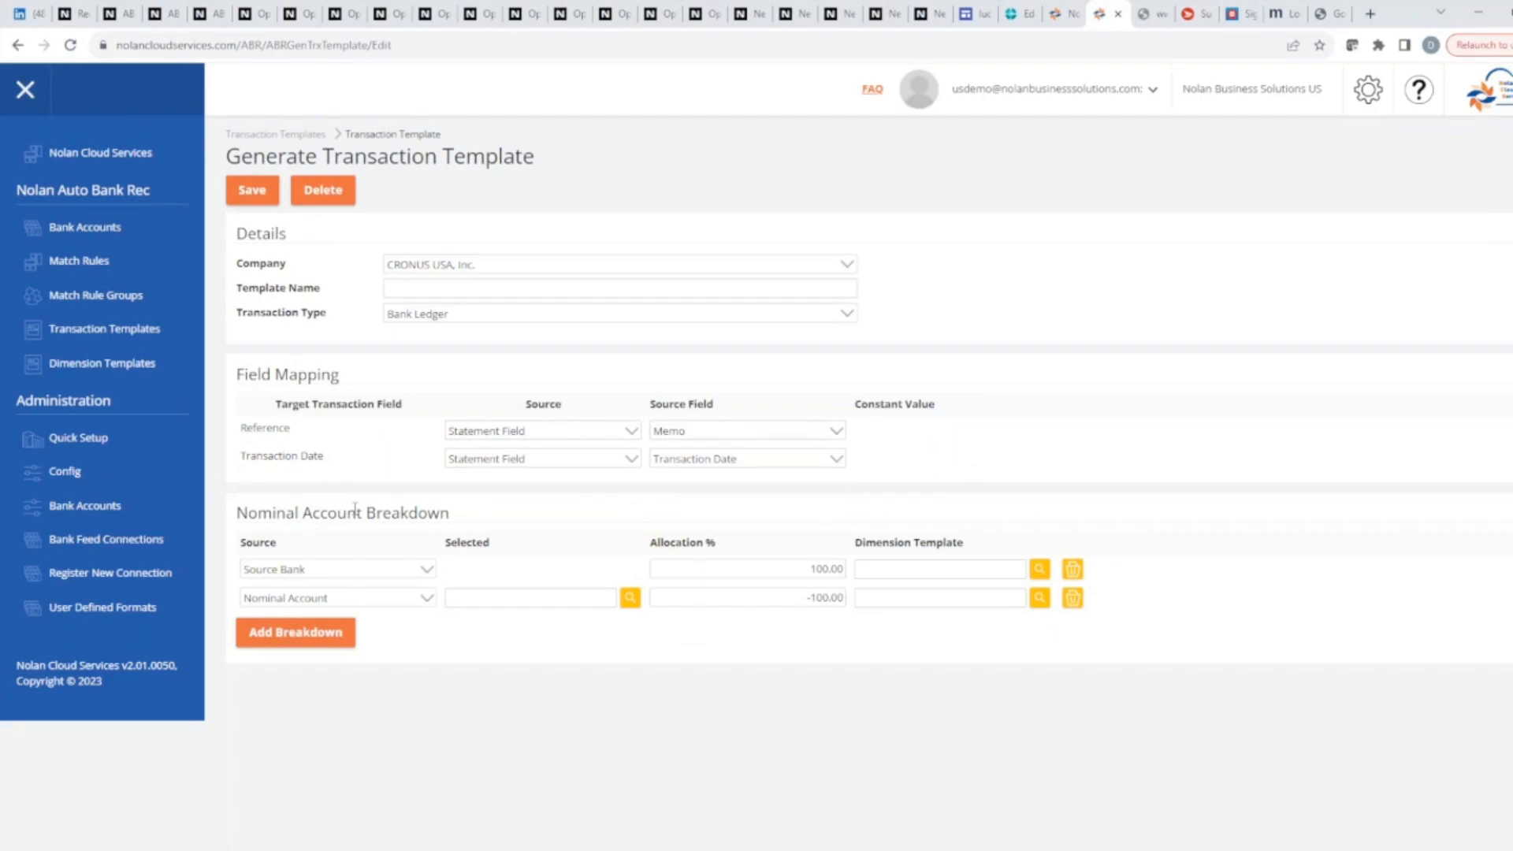
- Look through the nominal codes available for the Nominal Account breakdown line and close the list without choosing one
click(630, 597)
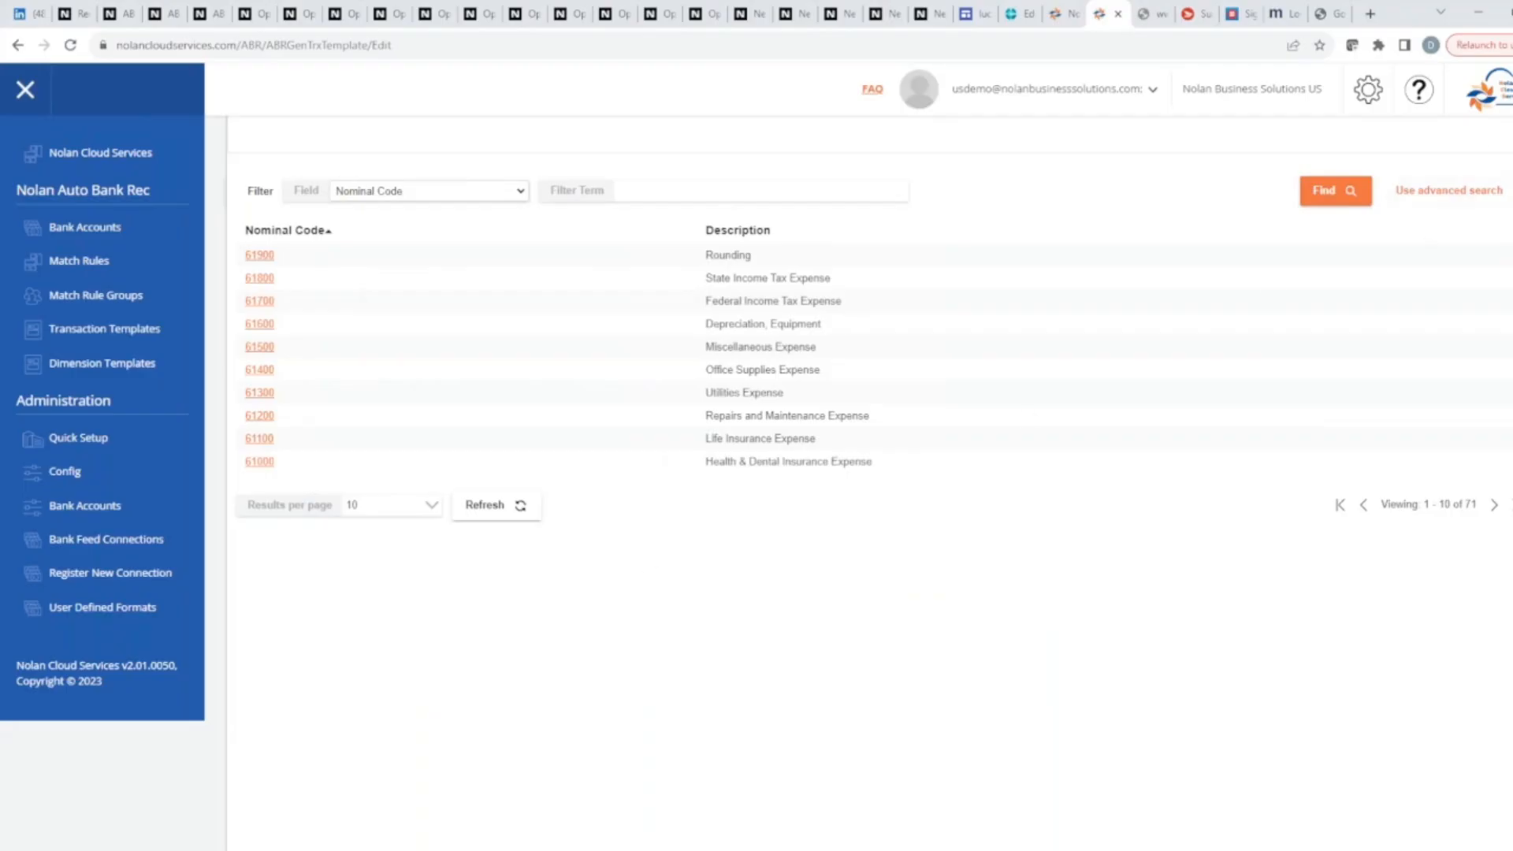
scroll(1221, 251, down, 1)
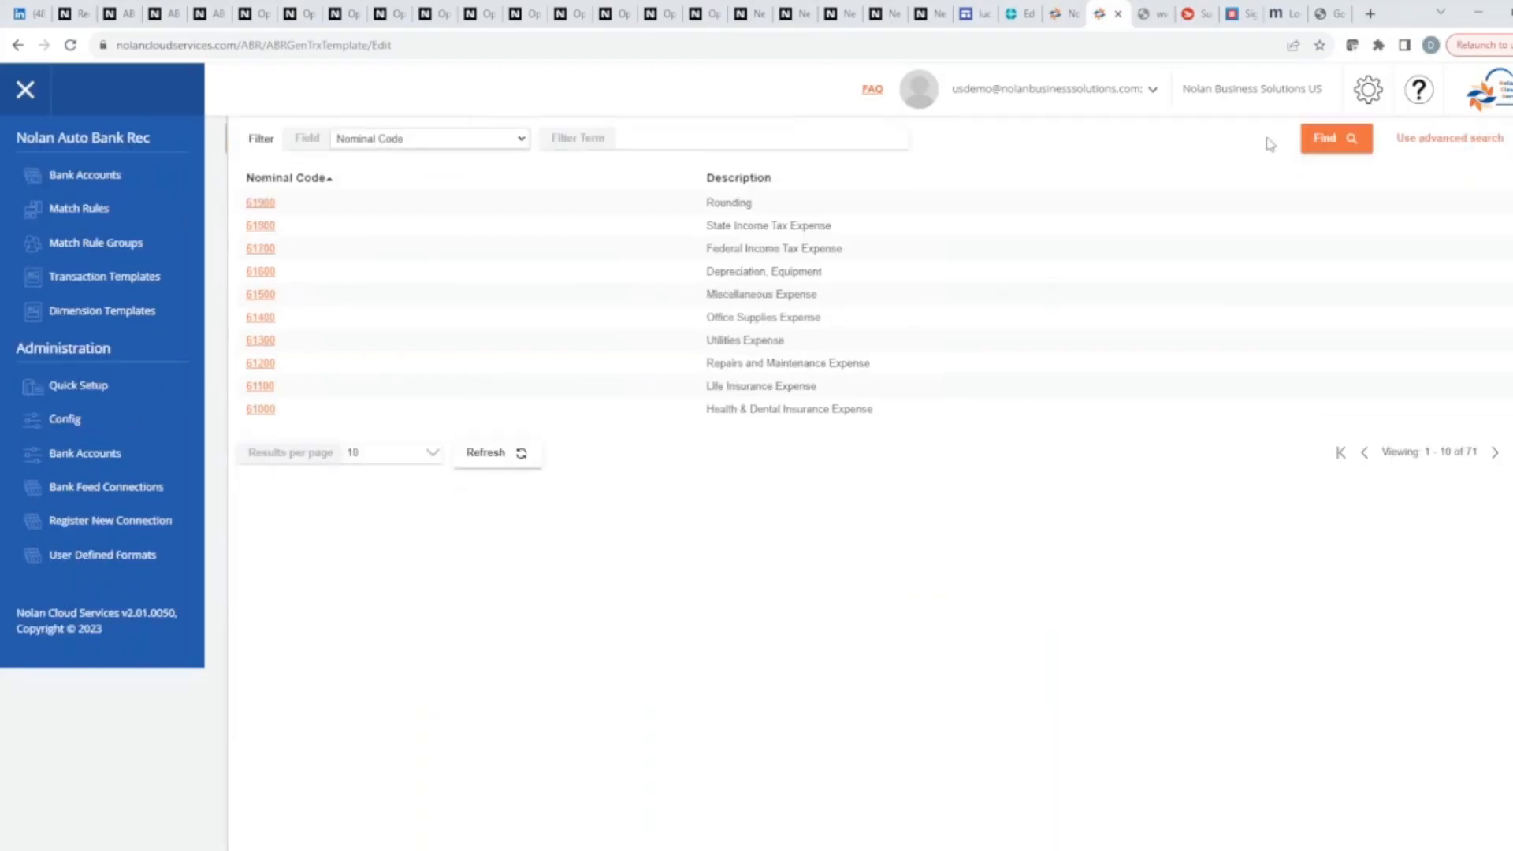
scroll(1429, 297, down, 1)
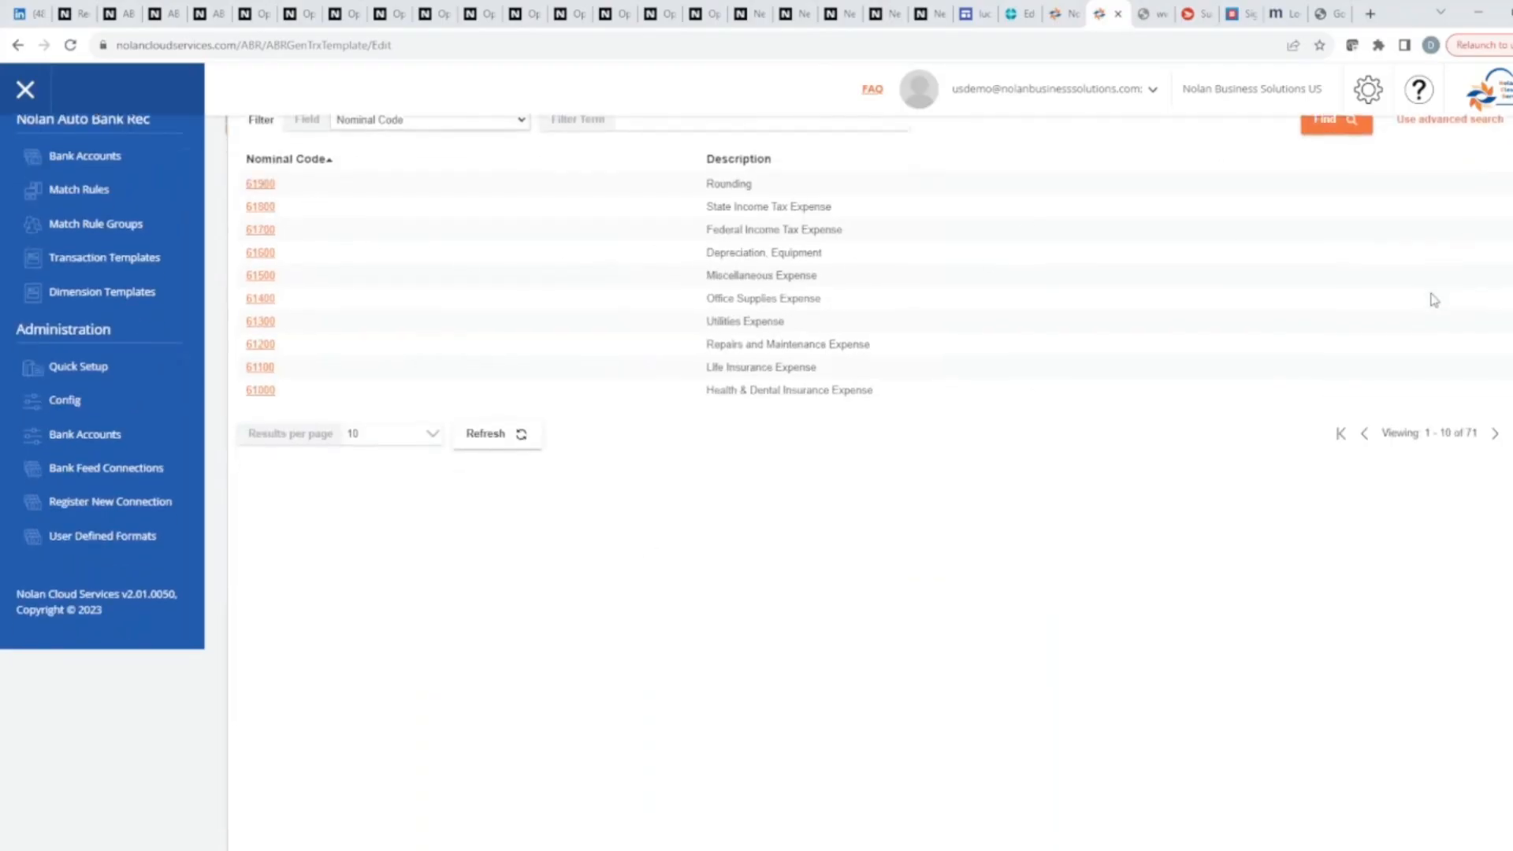
scroll(1429, 297, up, 1)
click(1503, 139)
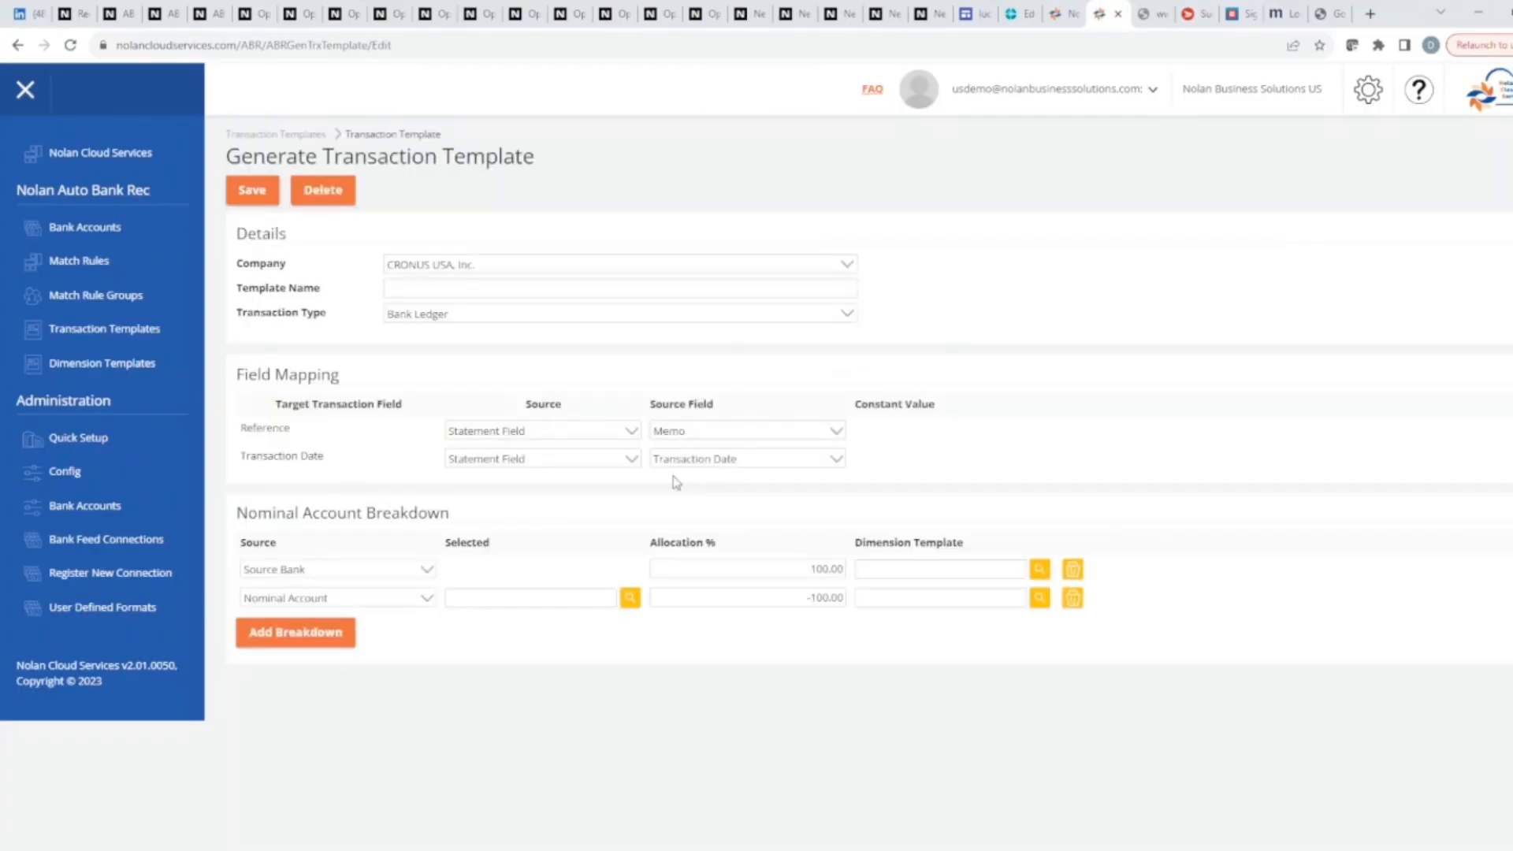